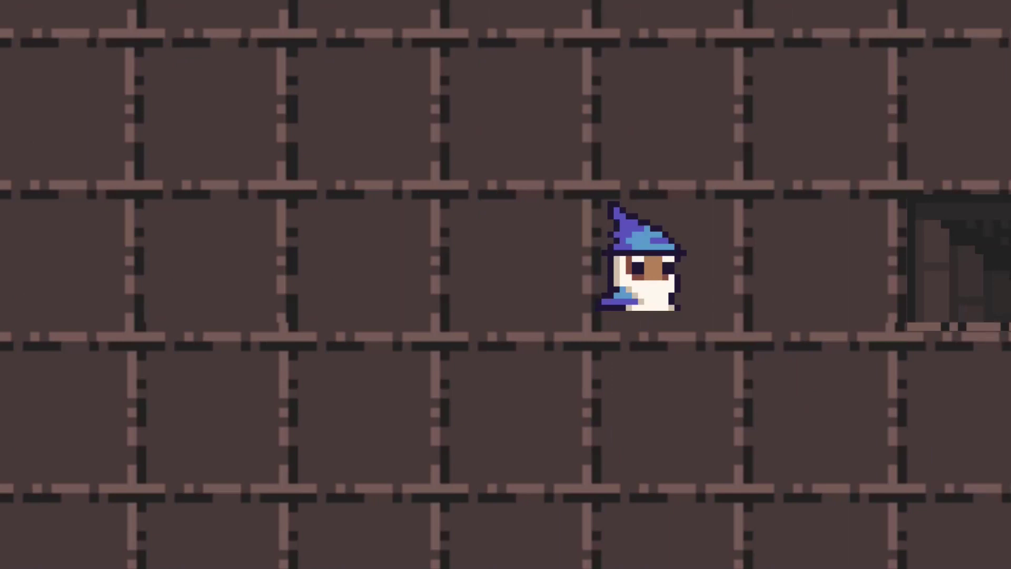
- Walk the wizard right through the doorway into the purple room with three red enemies
{"action": "key", "text": "Right"}
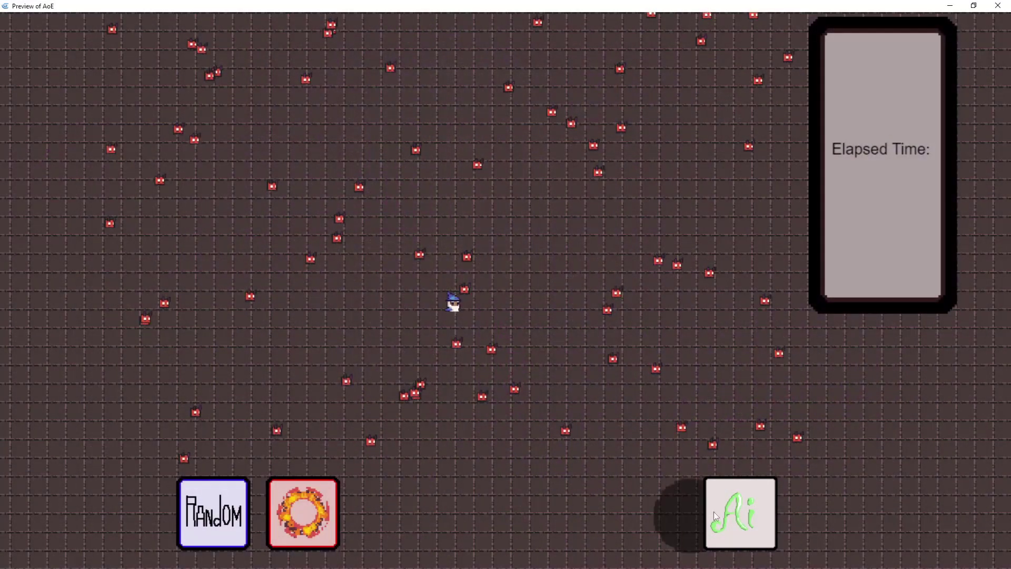
- Pick Random Cast from the Ai targeting options to start a round on a fresh enemy layout
{"action": "left_click", "coordinate": [744, 508]}
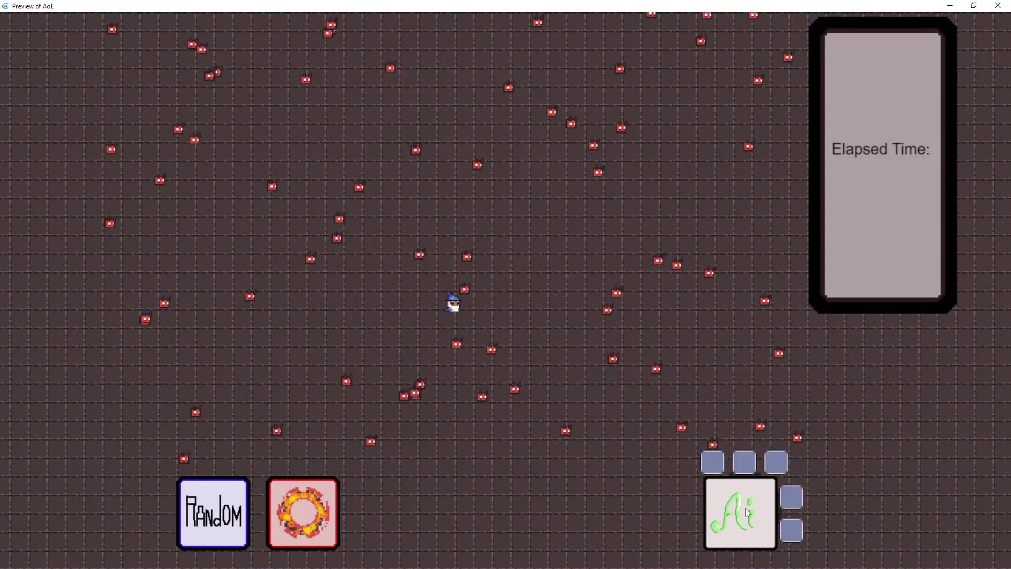
{"action": "left_click", "coordinate": [712, 462]}
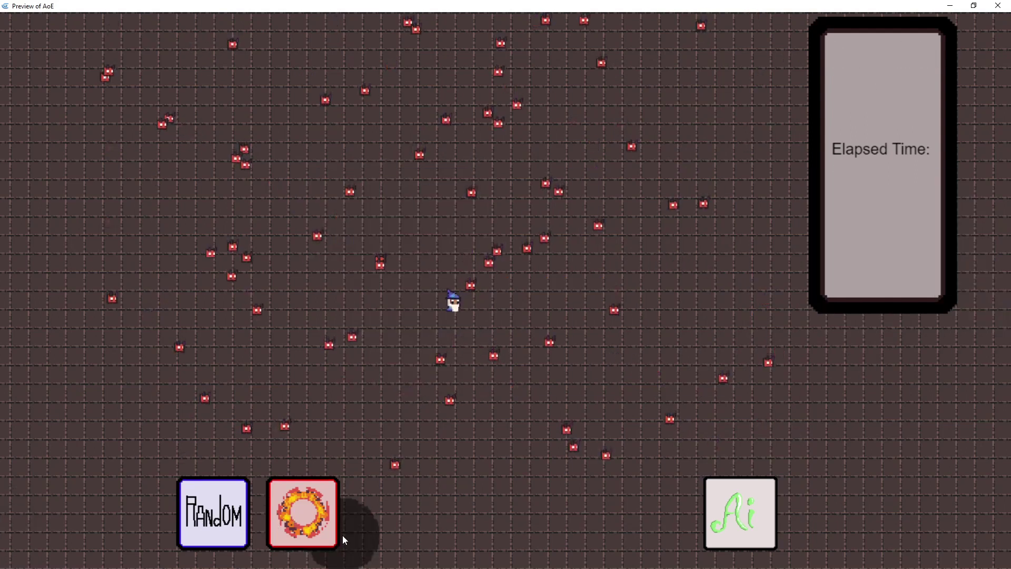
- Cast Check Every Pixel for 5 hits on sparse imps, then respawn a far denser imp swarm
{"action": "mouse_move", "coordinate": [725, 507]}
{"action": "mouse_move", "coordinate": [744, 464]}
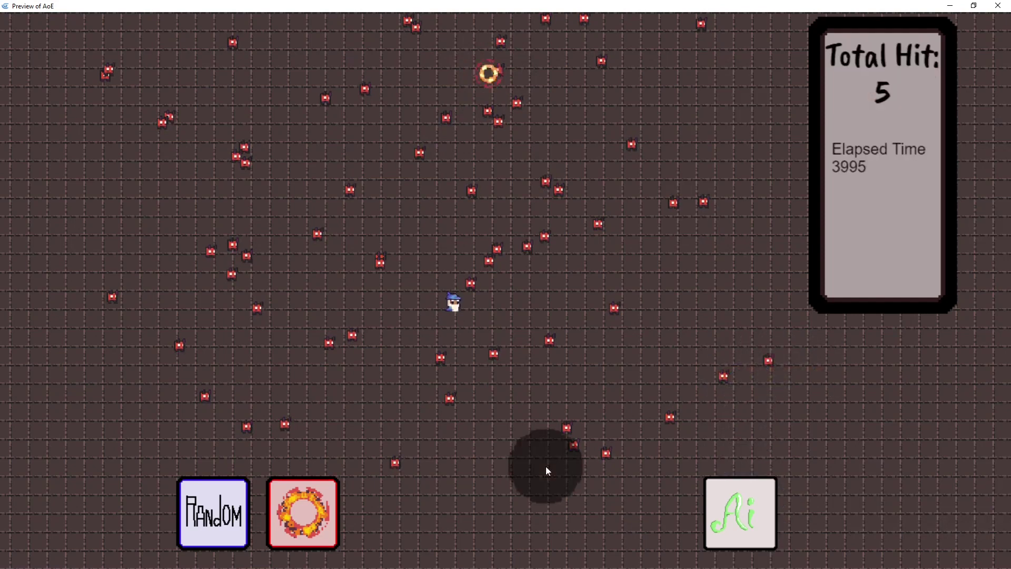
{"action": "left_click", "coordinate": [298, 517]}
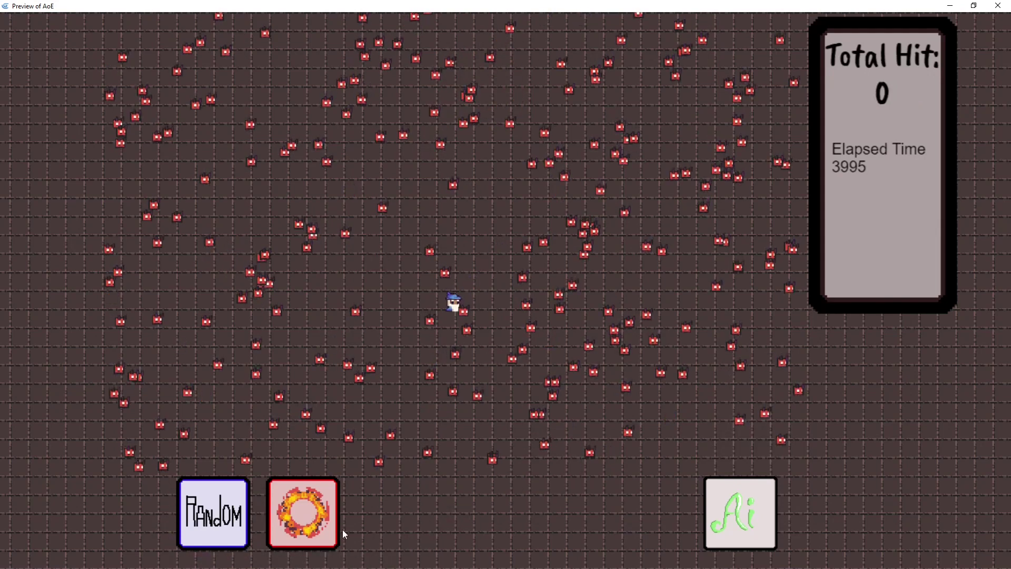
- Fire the Check Every Pixel blast into the dense crowd, scoring 13 hits with elapsed time 12789
{"action": "mouse_move", "coordinate": [751, 485]}
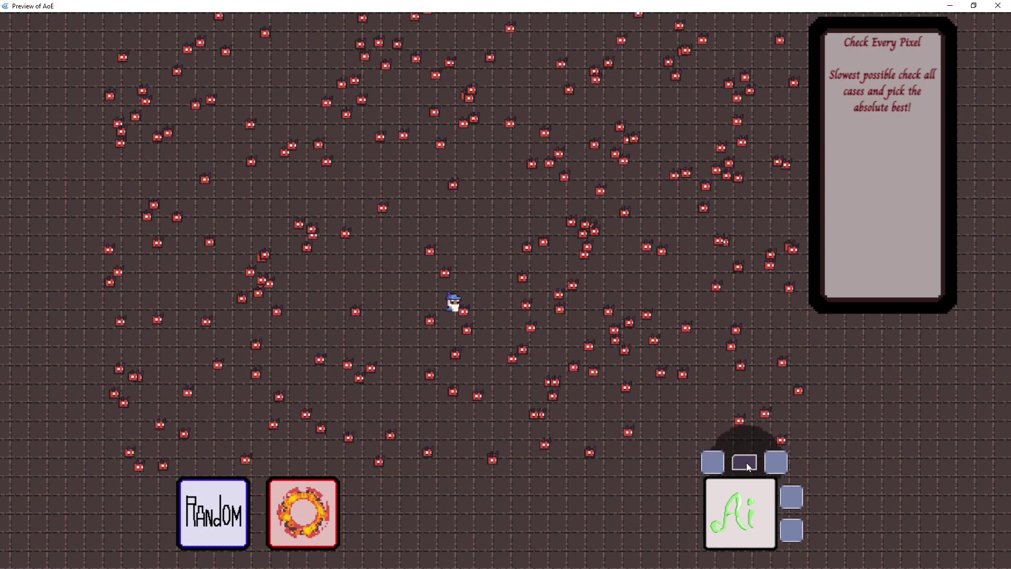
{"action": "left_click", "coordinate": [745, 462]}
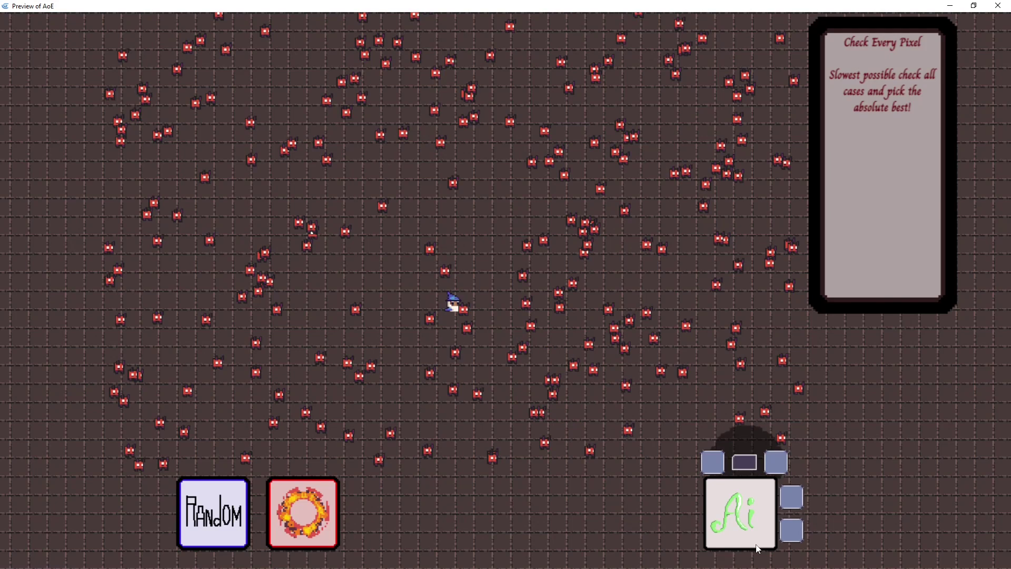
{"action": "left_click", "coordinate": [723, 546]}
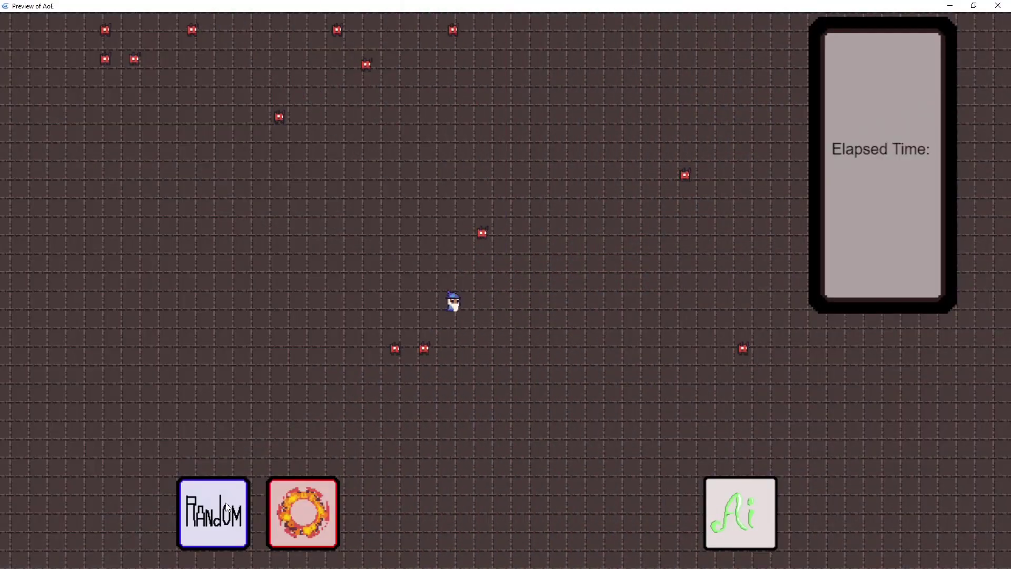
- Run two dense-crowd rounds: first 11 hits, then 13 hits with Check some Pixels
{"action": "left_click", "coordinate": [227, 507]}
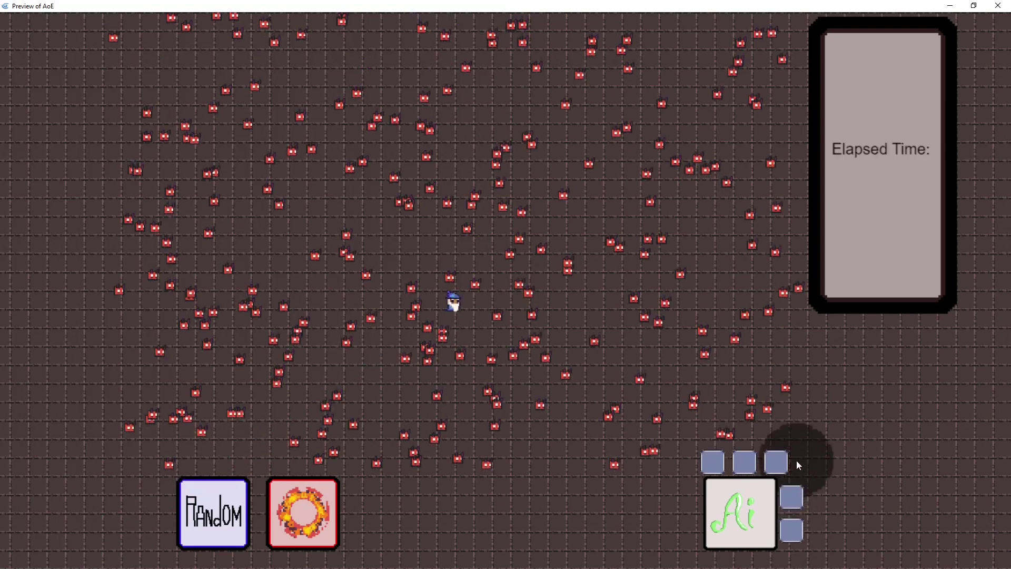
{"action": "left_click", "coordinate": [784, 462]}
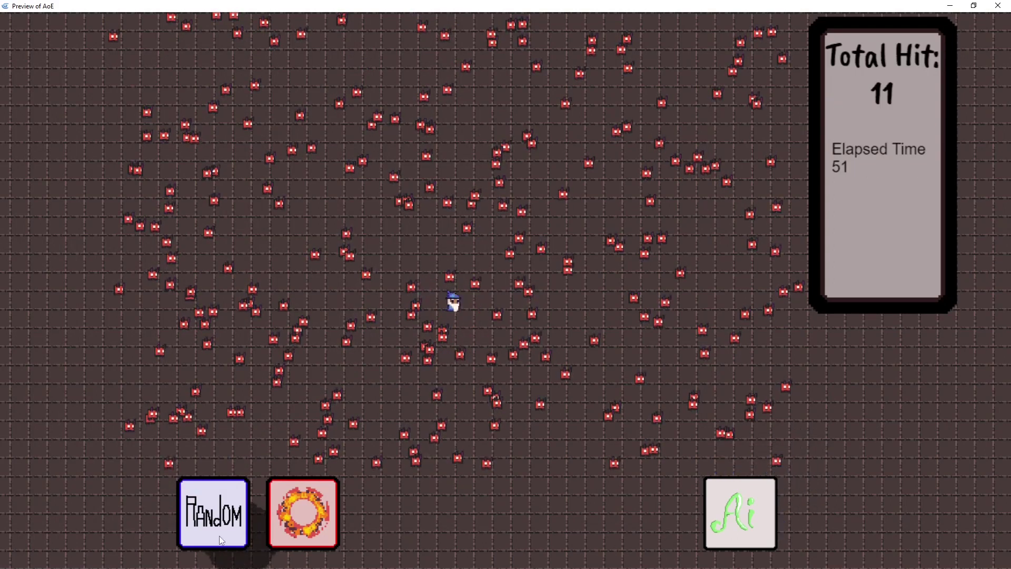
{"action": "left_click", "coordinate": [222, 513]}
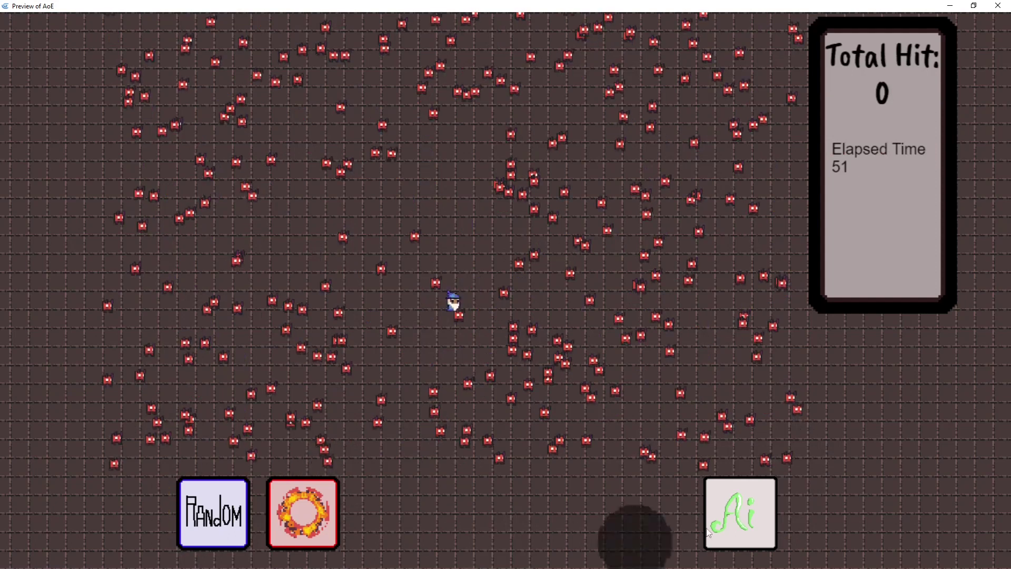
{"action": "mouse_move", "coordinate": [772, 463]}
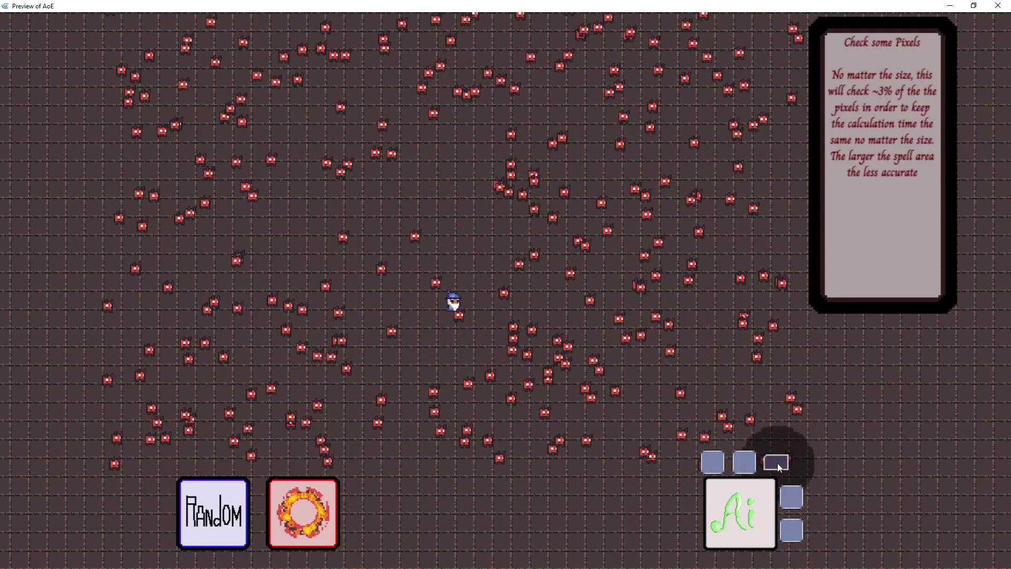
{"action": "left_click", "coordinate": [777, 463]}
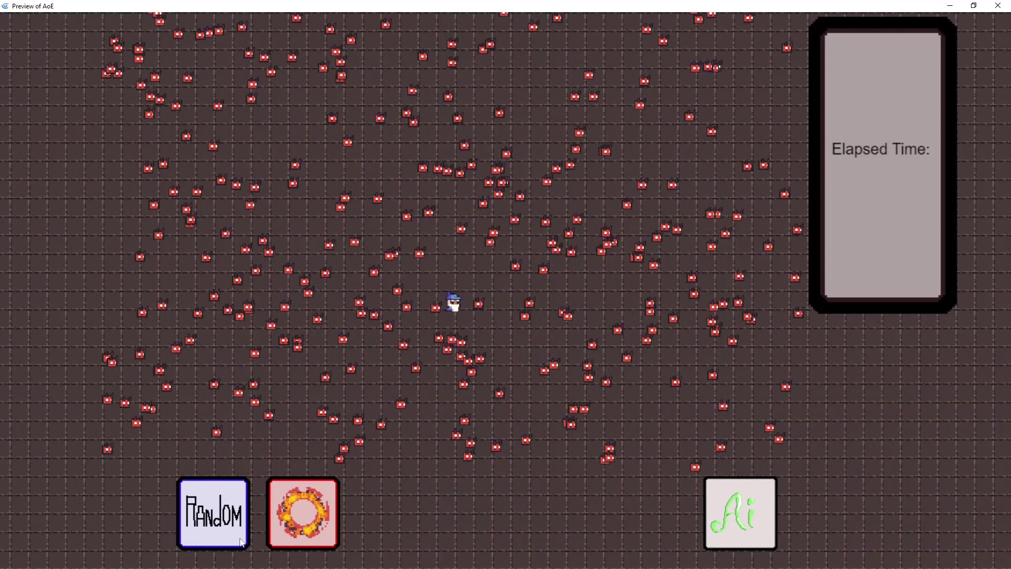
- Cast Check Minions Center on three reshuffled dense crowds, scoring 15, 10 and 14 hits
{"action": "left_click", "coordinate": [752, 504]}
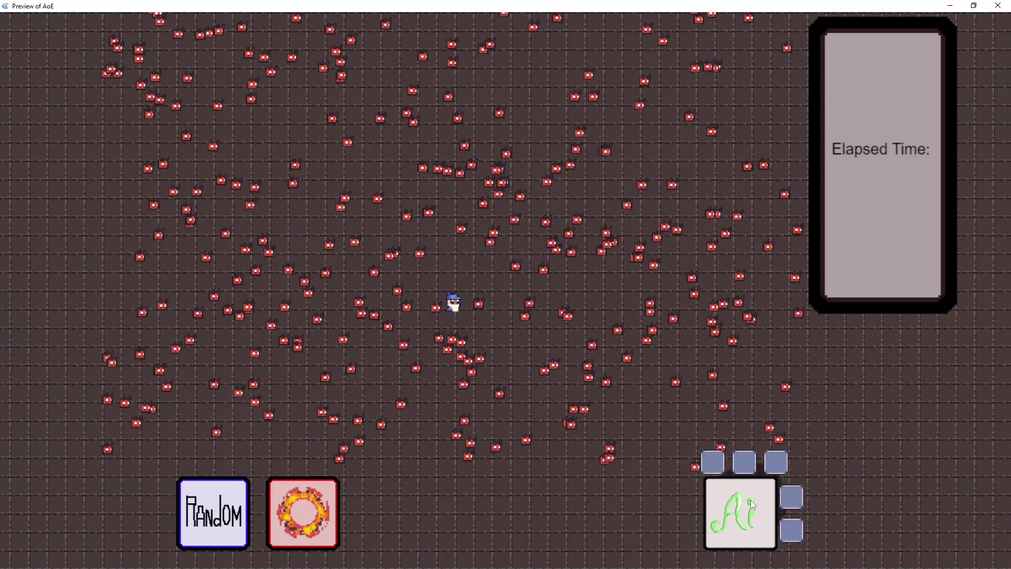
{"action": "left_click", "coordinate": [789, 498]}
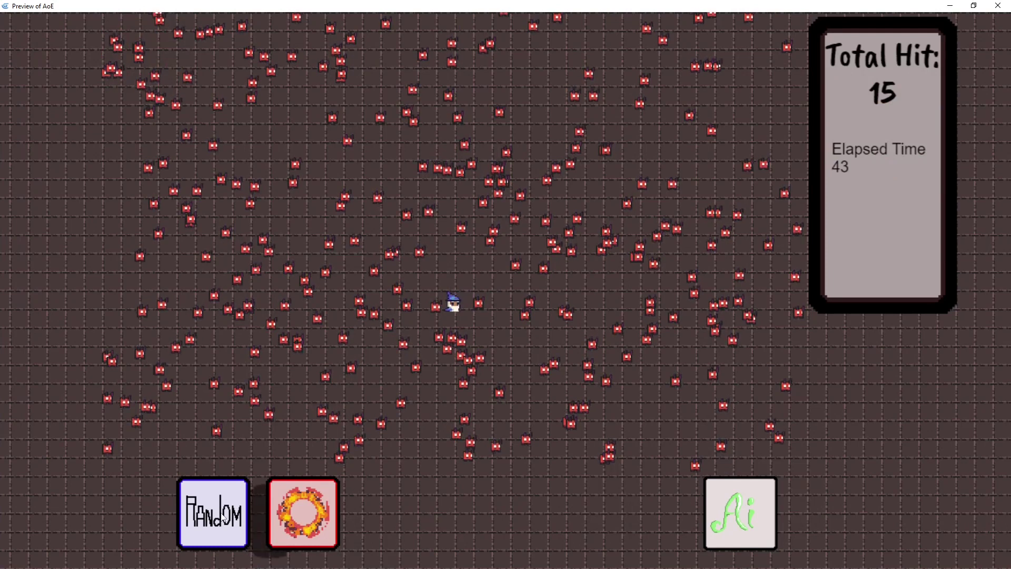
{"action": "left_click", "coordinate": [223, 519]}
{"action": "left_click", "coordinate": [791, 498]}
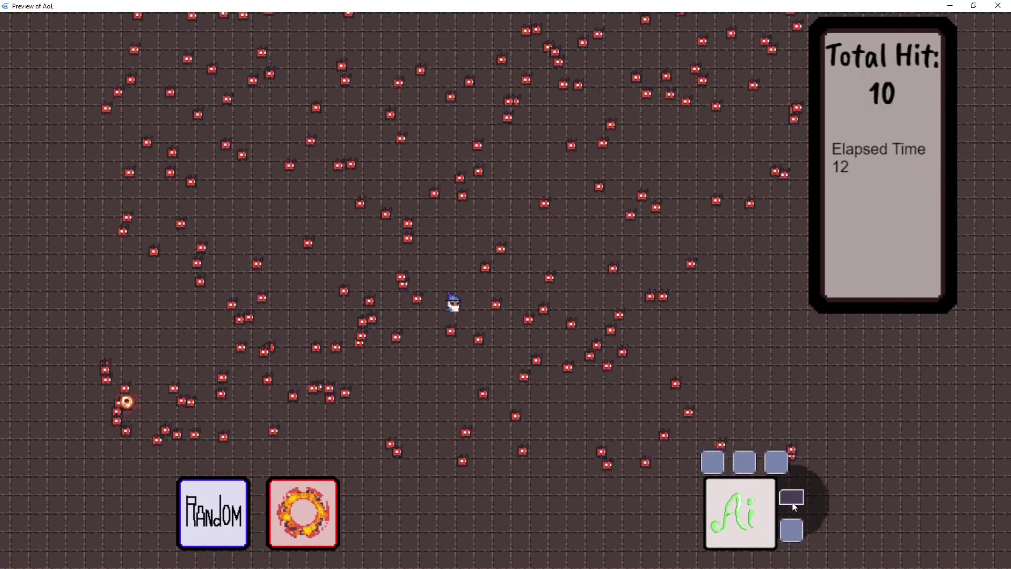
{"action": "left_click", "coordinate": [223, 524]}
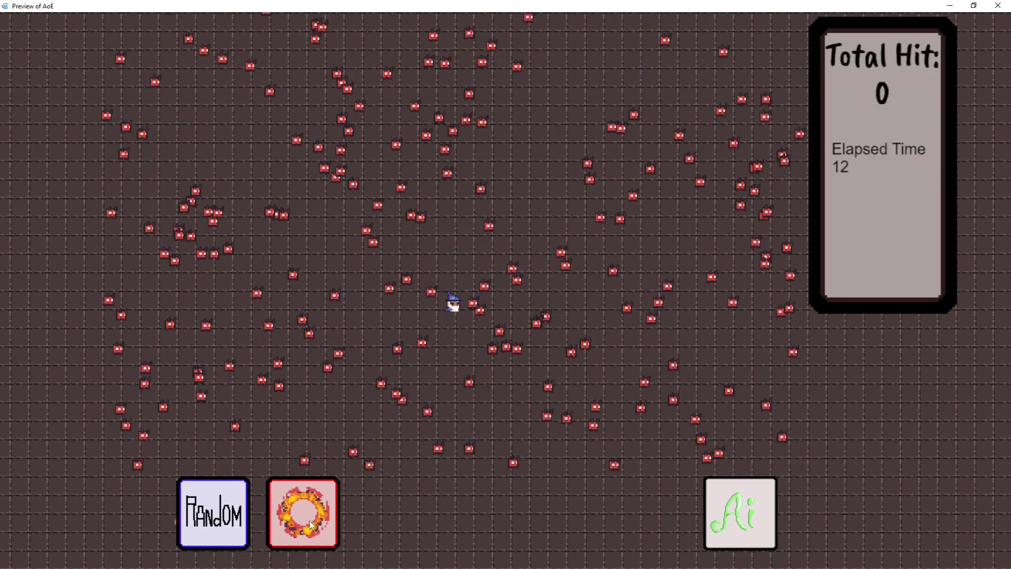
{"action": "left_click", "coordinate": [796, 498]}
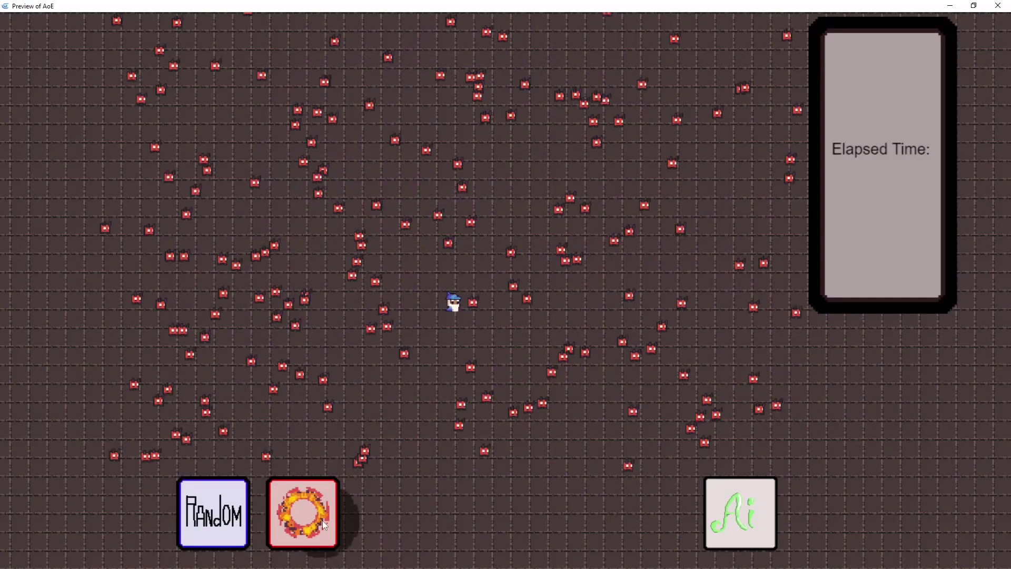
- Fire the Check Around Minions Center blast on two freshly regenerated enemy layouts
{"action": "mouse_move", "coordinate": [754, 482]}
{"action": "left_click", "coordinate": [794, 533]}
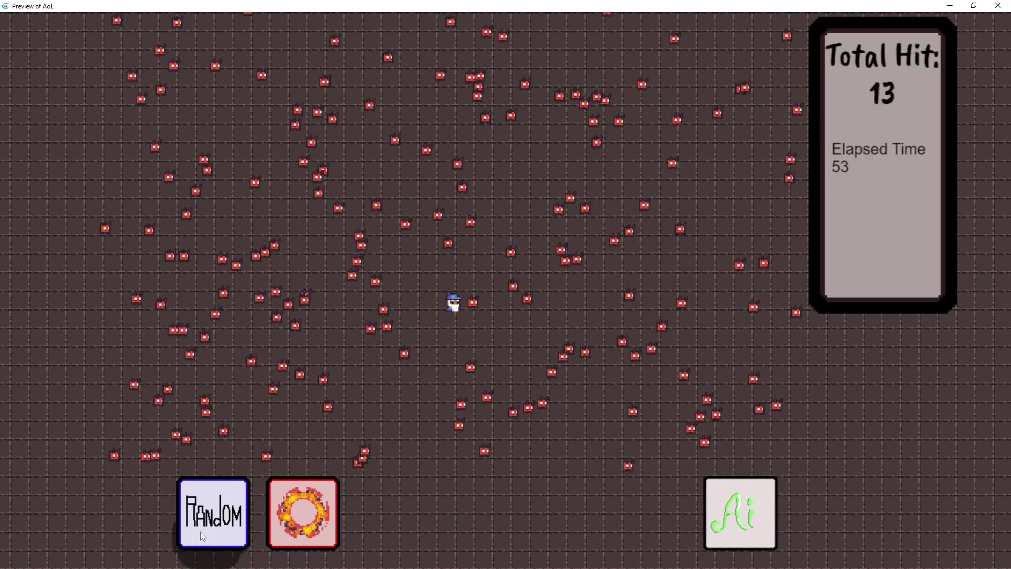
{"action": "left_click", "coordinate": [200, 532]}
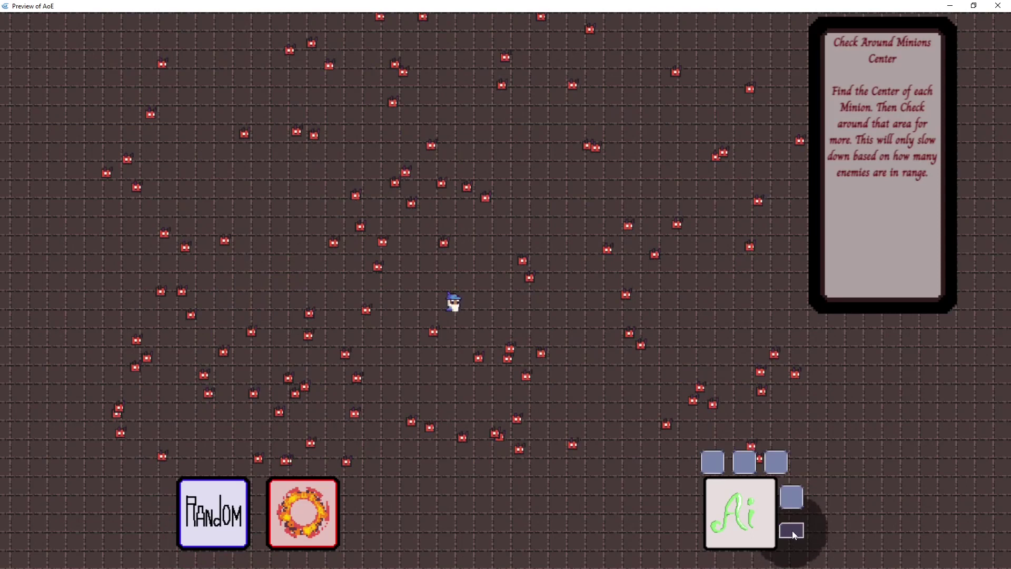
{"action": "left_click", "coordinate": [792, 530]}
- Repeat Check Around Minions Center on a new layout, then on a dense crowd for 14 hits
{"action": "left_click", "coordinate": [213, 516]}
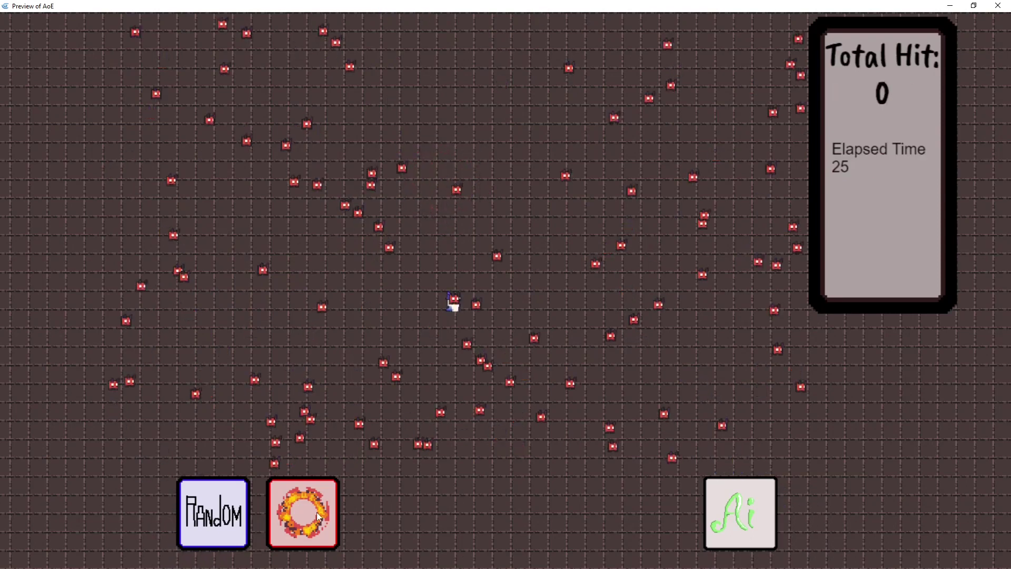
{"action": "mouse_move", "coordinate": [713, 529]}
{"action": "left_click", "coordinate": [793, 530]}
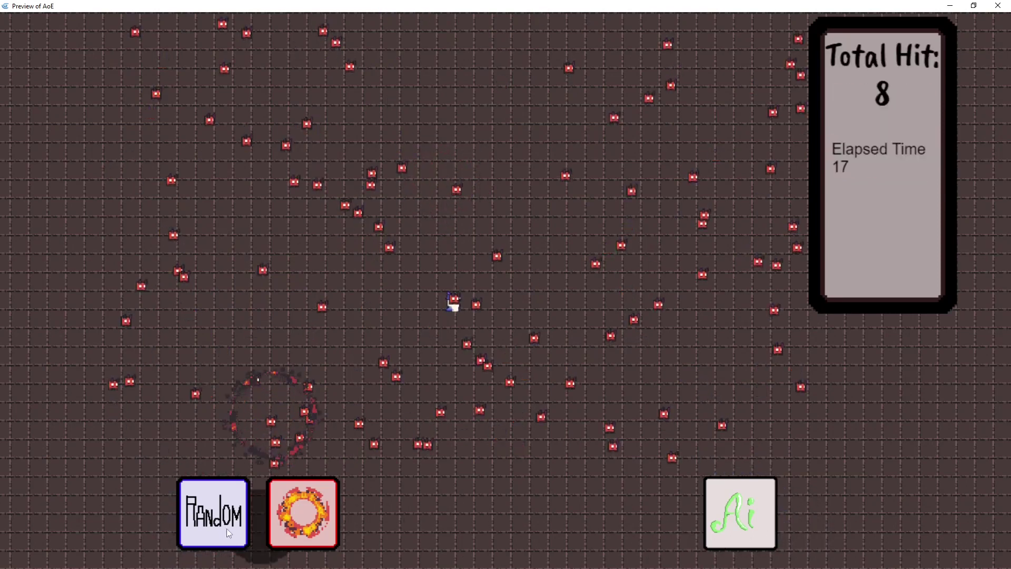
{"action": "left_click", "coordinate": [226, 529]}
{"action": "mouse_move", "coordinate": [740, 513]}
{"action": "left_click", "coordinate": [791, 530]}
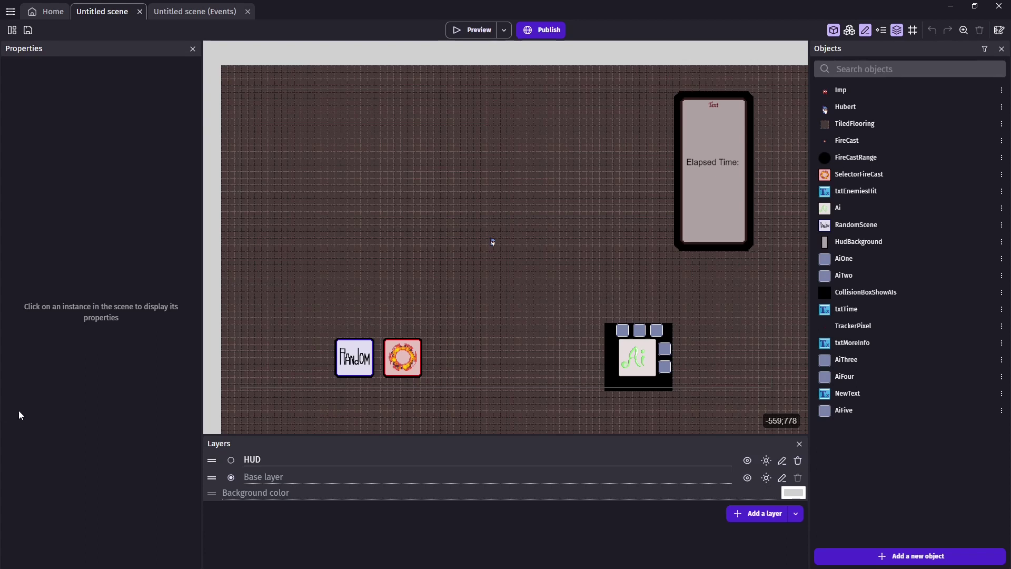
- Launch the Preview of AoE window maximized and respawn the imps in a new random layout
{"action": "key", "text": "F5"}
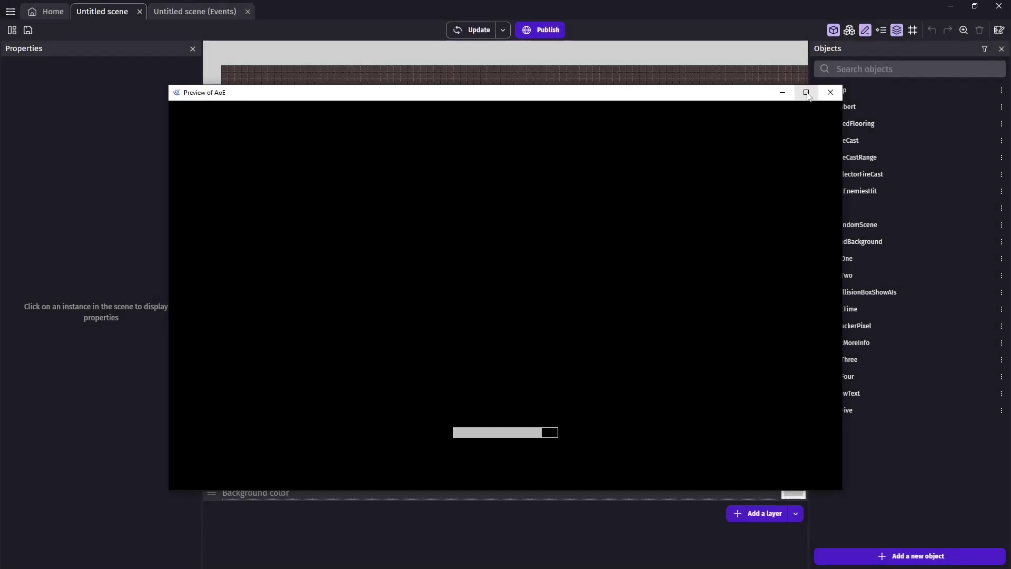
{"action": "left_click", "coordinate": [806, 94]}
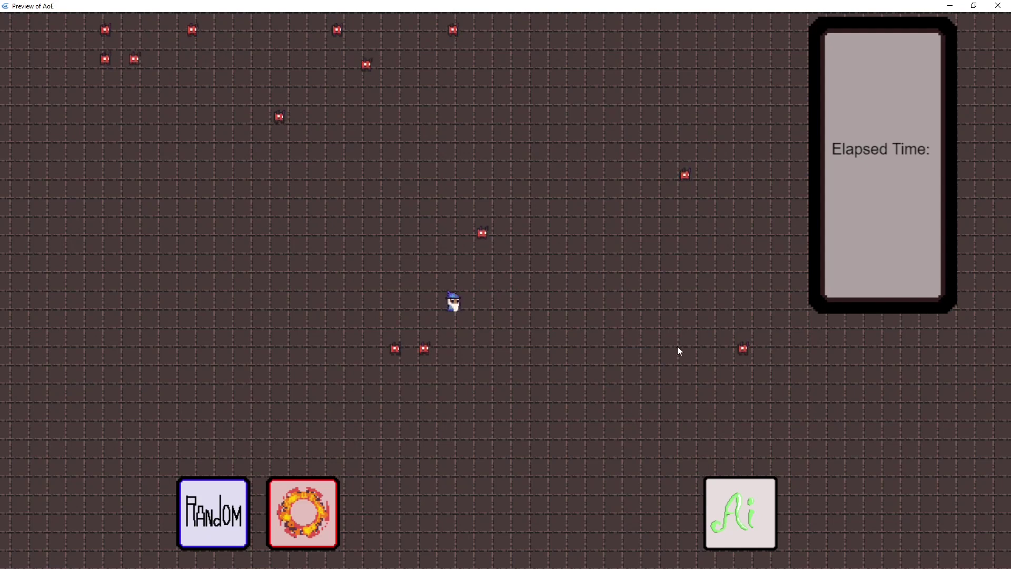
{"action": "left_click", "coordinate": [211, 538]}
{"action": "left_click", "coordinate": [210, 540]}
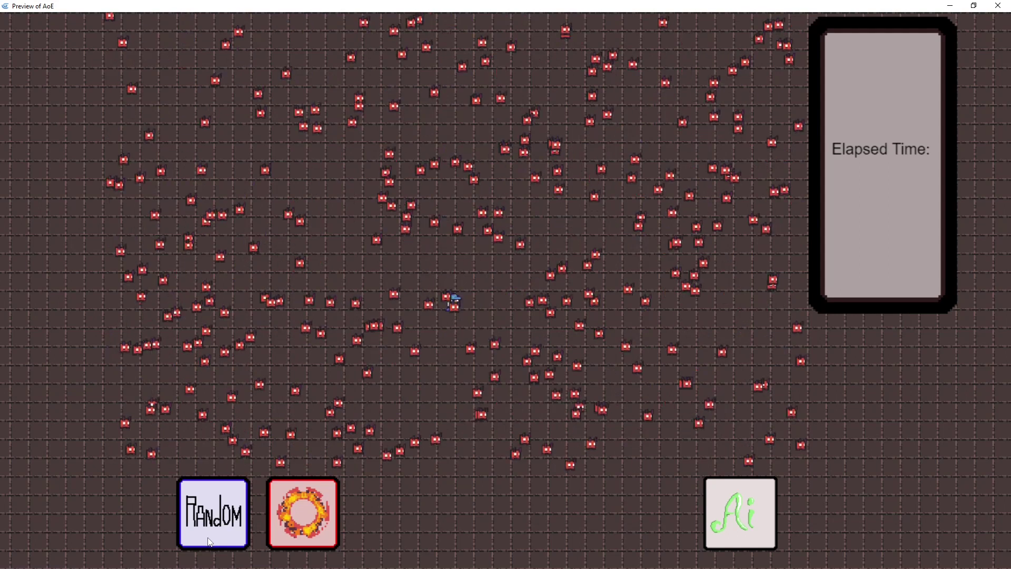
- Re-randomize to a sparse layout and cast with Random Cast, then Check Every Pixel
{"action": "left_click", "coordinate": [210, 541]}
{"action": "left_click", "coordinate": [209, 541]}
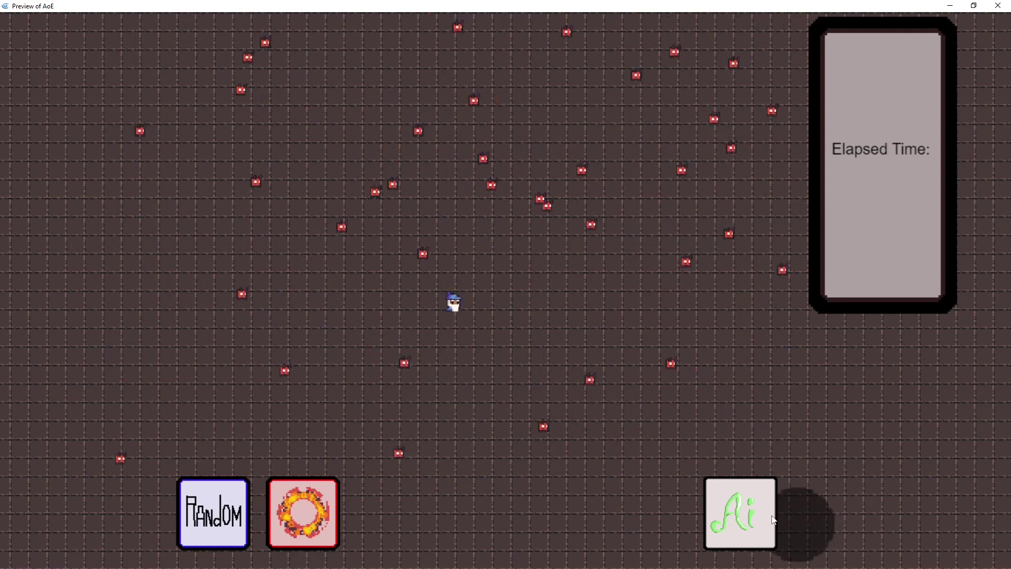
{"action": "left_click", "coordinate": [716, 466]}
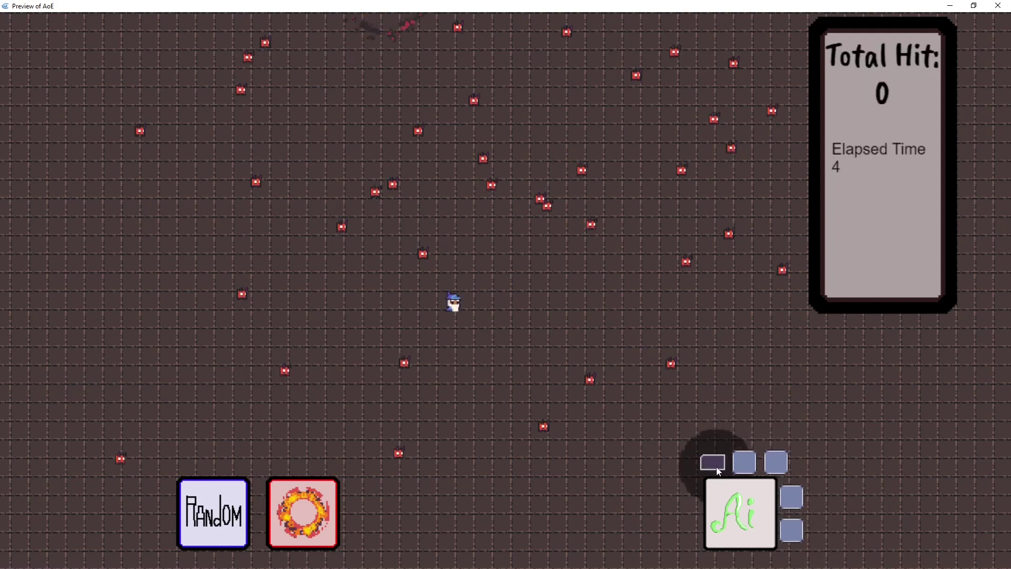
{"action": "left_click", "coordinate": [746, 466]}
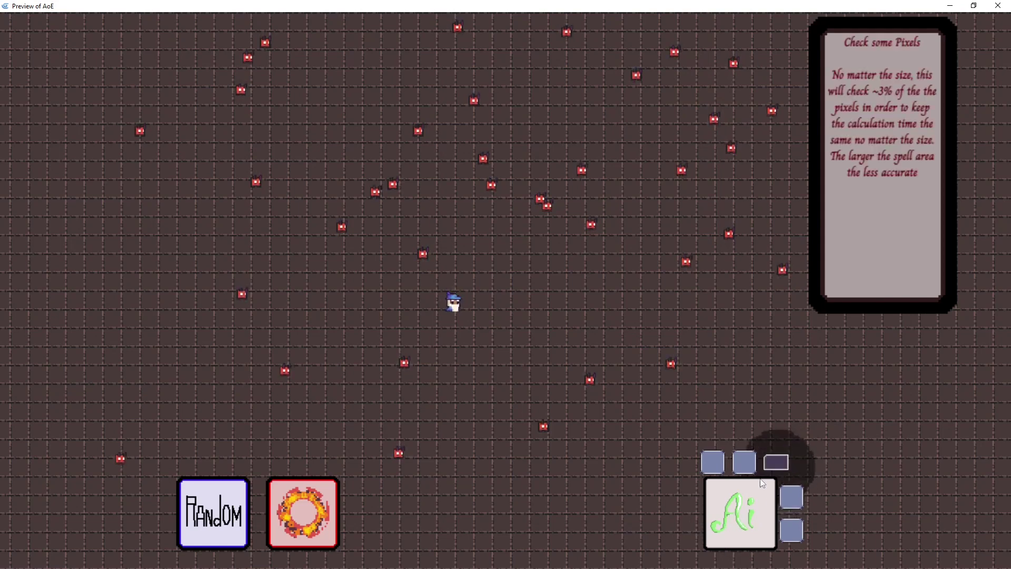
- Cast Check some Pixels, Check Minions Center and Check Around Minions Center, the last scoring 3 hits in 16
{"action": "mouse_move", "coordinate": [786, 470]}
{"action": "left_click", "coordinate": [778, 468]}
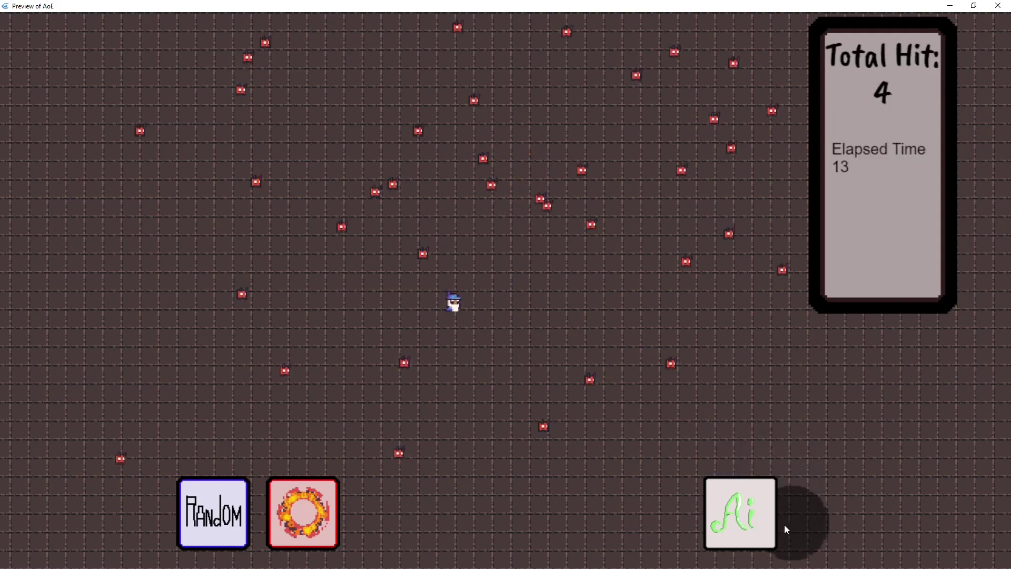
{"action": "mouse_move", "coordinate": [792, 498]}
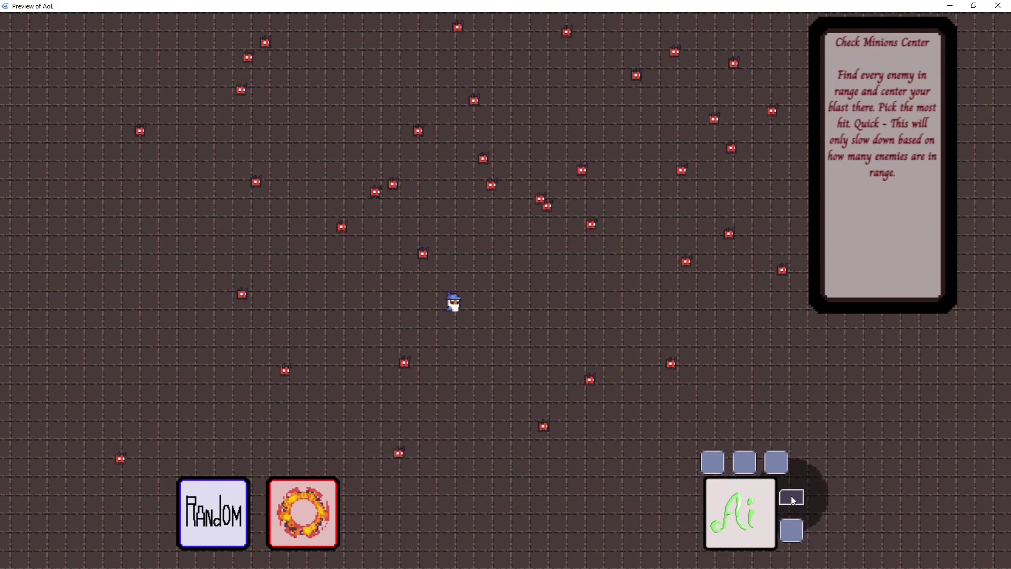
{"action": "left_click", "coordinate": [791, 498]}
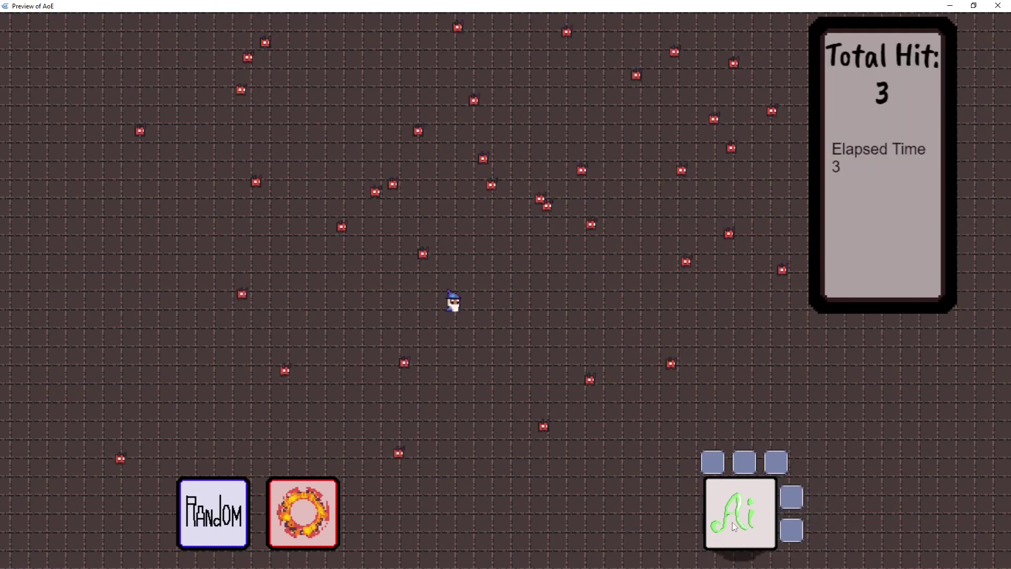
{"action": "mouse_move", "coordinate": [790, 532]}
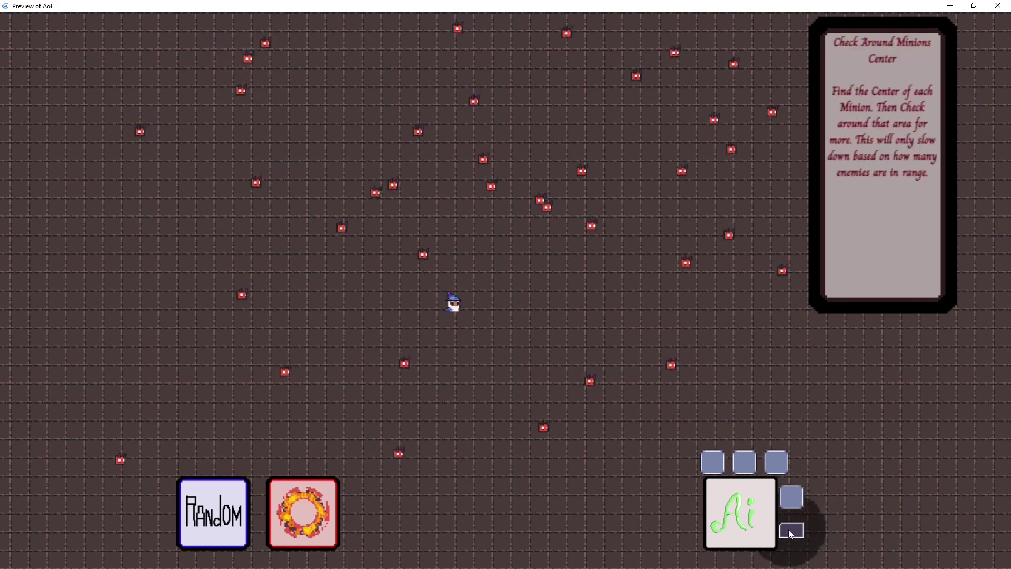
{"action": "left_click", "coordinate": [789, 532]}
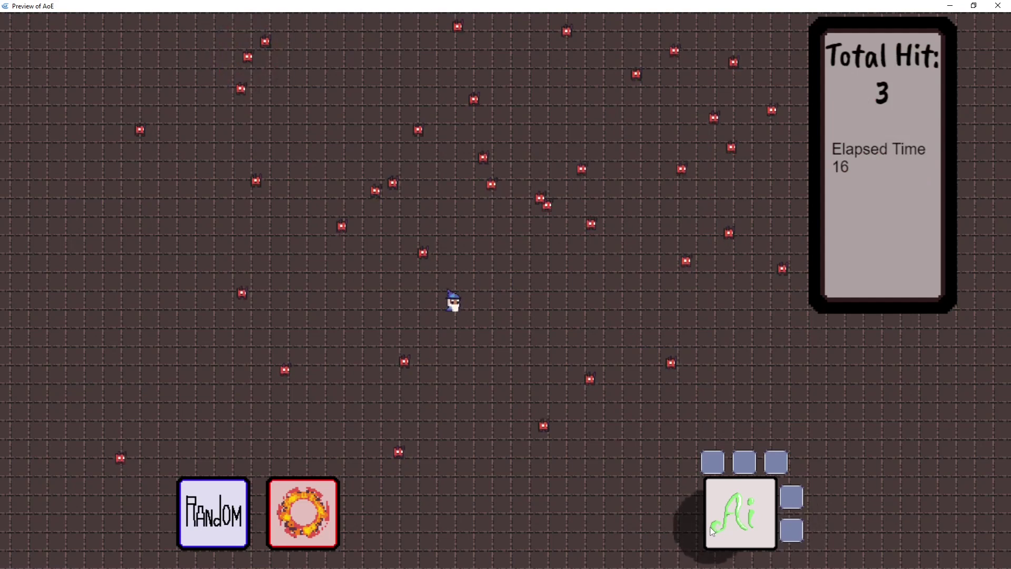
- Respawn a much denser enemy swarm and cast Random Cast at it
{"action": "left_click", "coordinate": [244, 512]}
{"action": "left_click", "coordinate": [233, 513]}
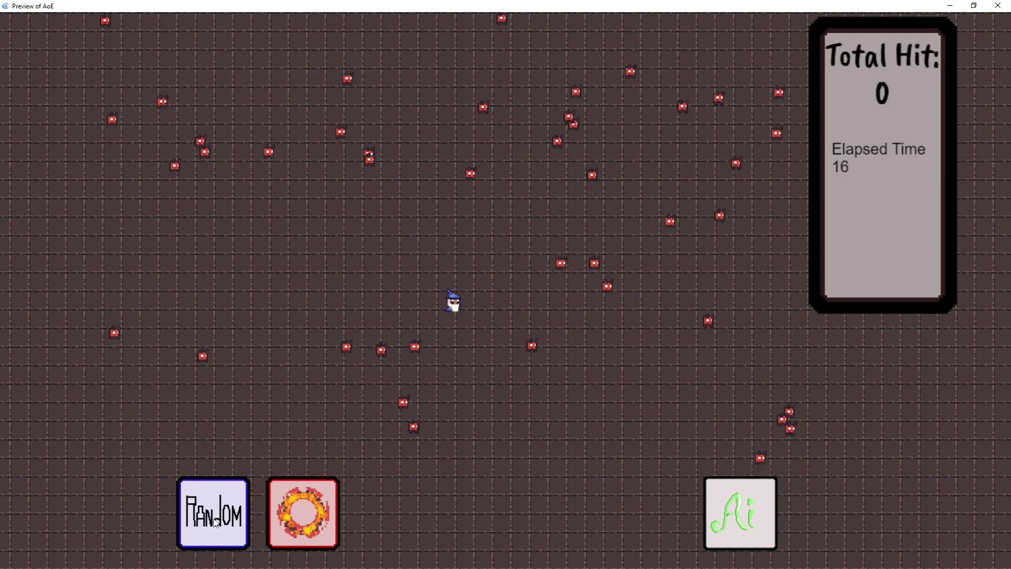
{"action": "left_click", "coordinate": [216, 520]}
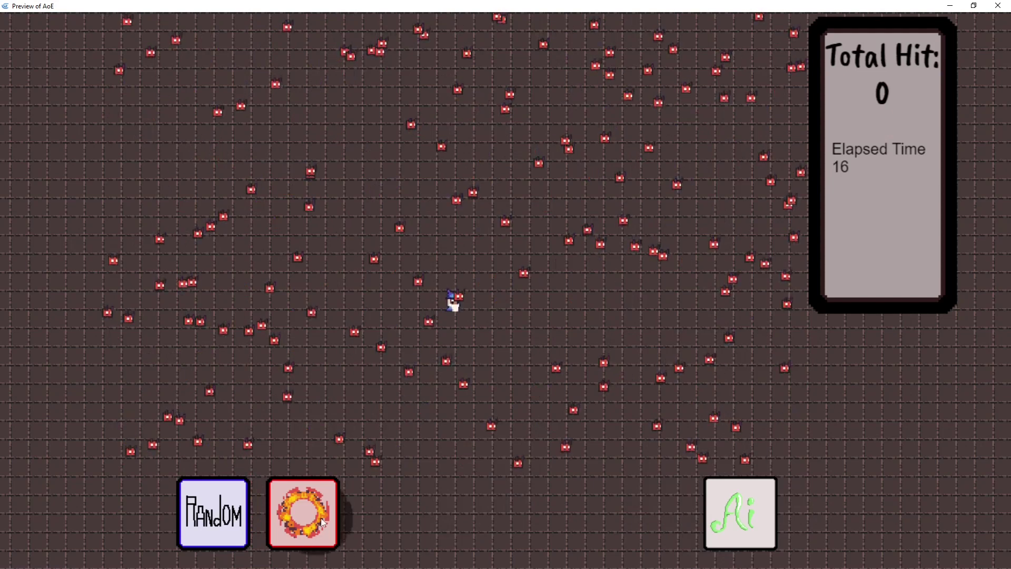
{"action": "mouse_move", "coordinate": [726, 504]}
{"action": "left_click", "coordinate": [718, 463]}
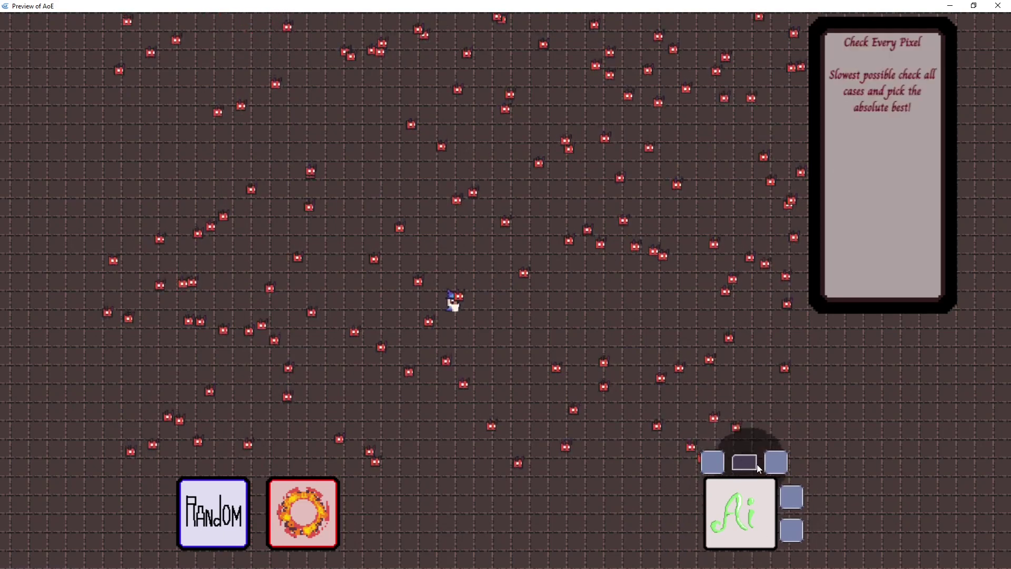
- Cast Check some Pixels, Check Minions Center and Check Around Minions Center at the dense crowd
{"action": "mouse_move", "coordinate": [779, 464]}
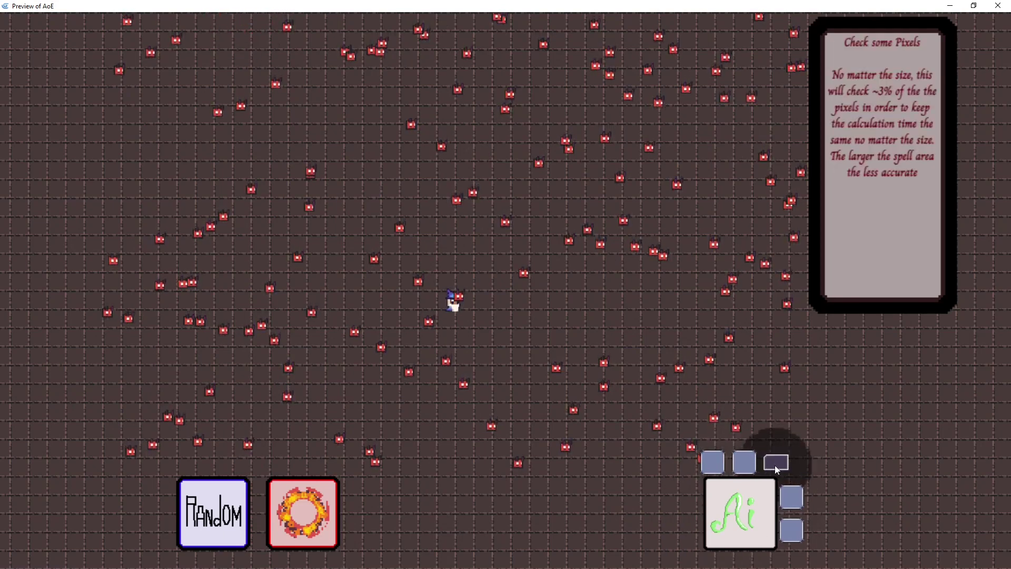
{"action": "left_click", "coordinate": [775, 464]}
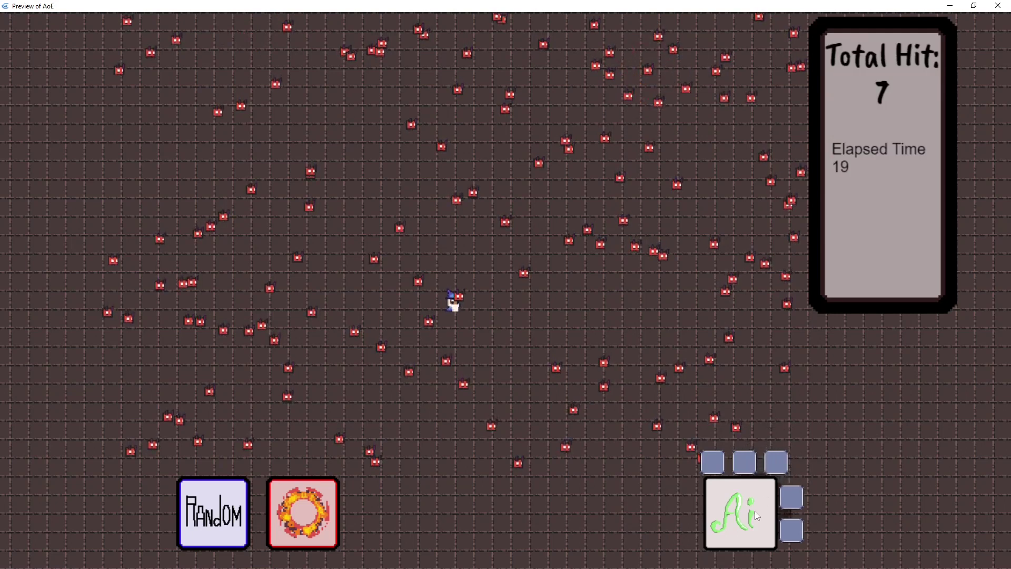
{"action": "mouse_move", "coordinate": [785, 506]}
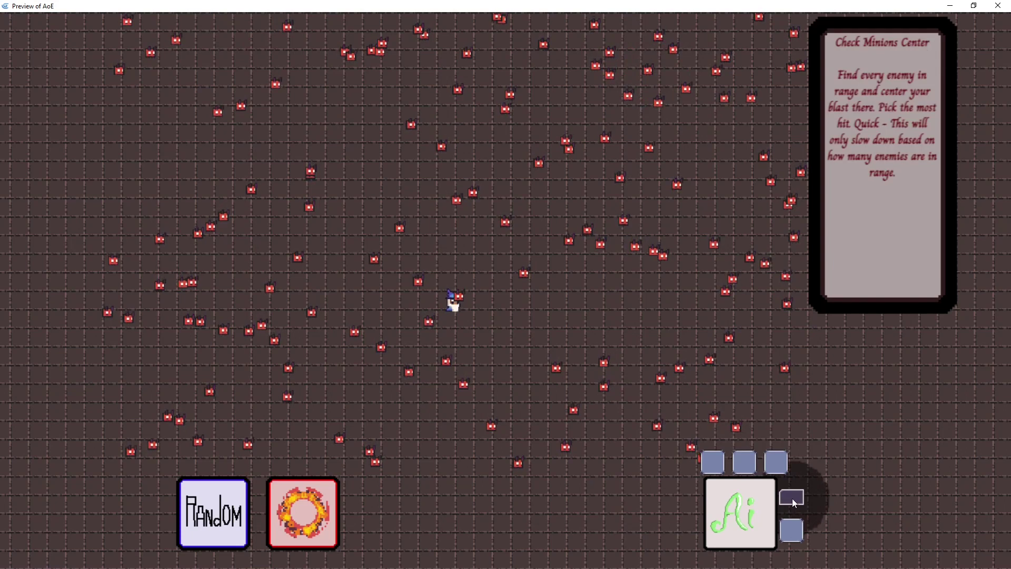
{"action": "left_click", "coordinate": [792, 498]}
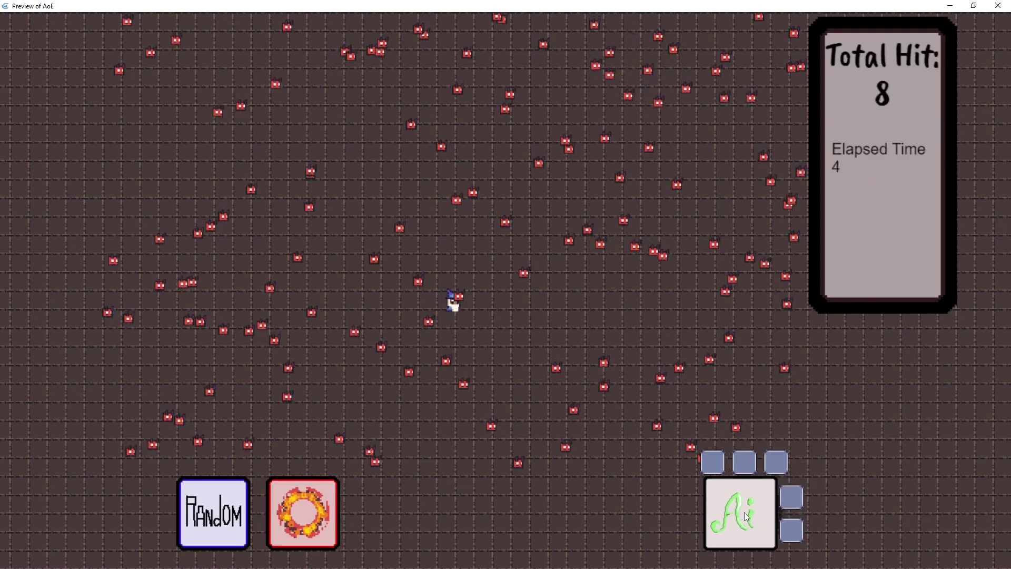
{"action": "mouse_move", "coordinate": [795, 504]}
{"action": "mouse_move", "coordinate": [793, 530]}
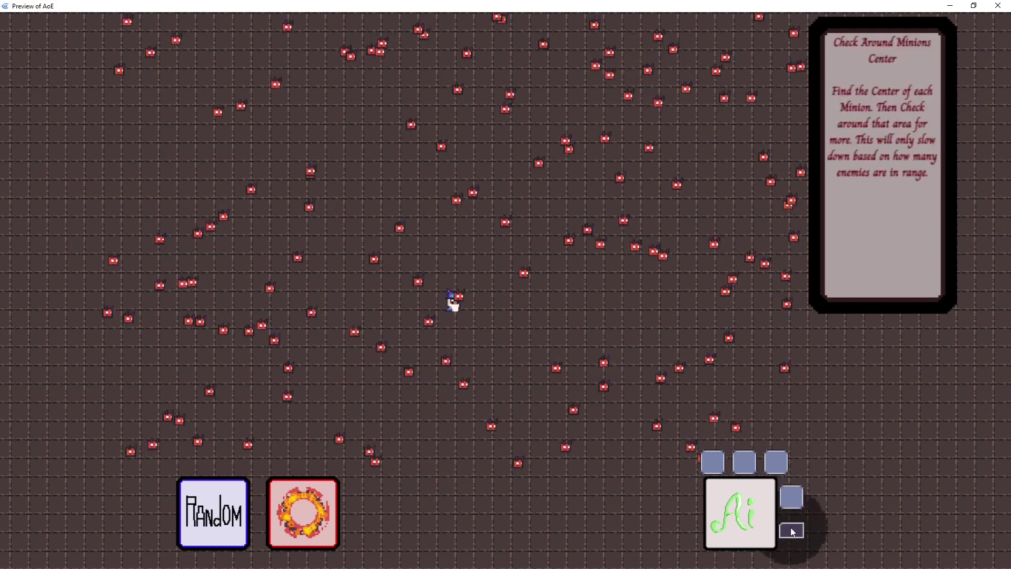
{"action": "left_click", "coordinate": [794, 530]}
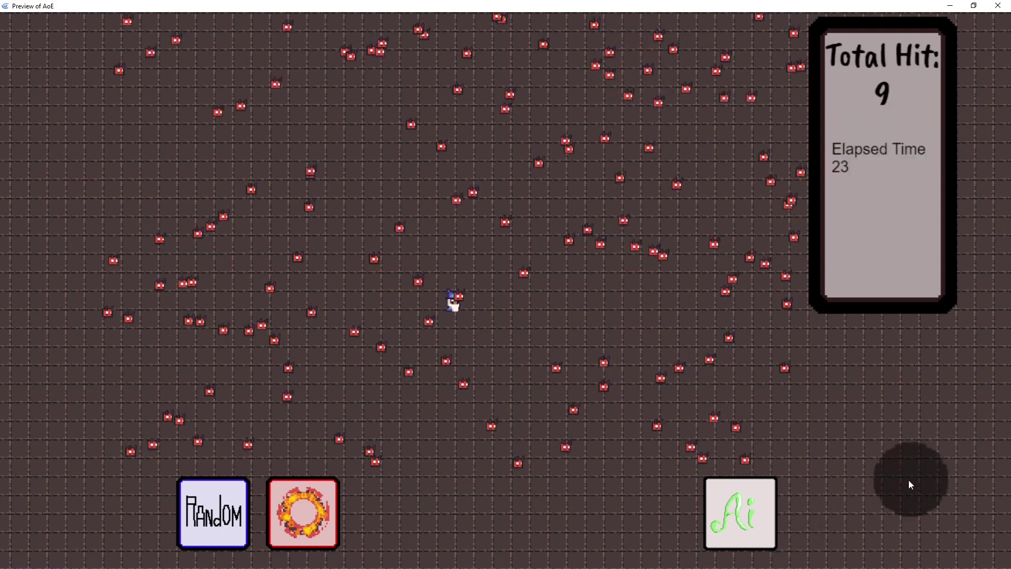
- Reshuffle enemies, fire all four blasts again, then reset the arena with far fewer enemies
{"action": "left_click", "coordinate": [223, 529]}
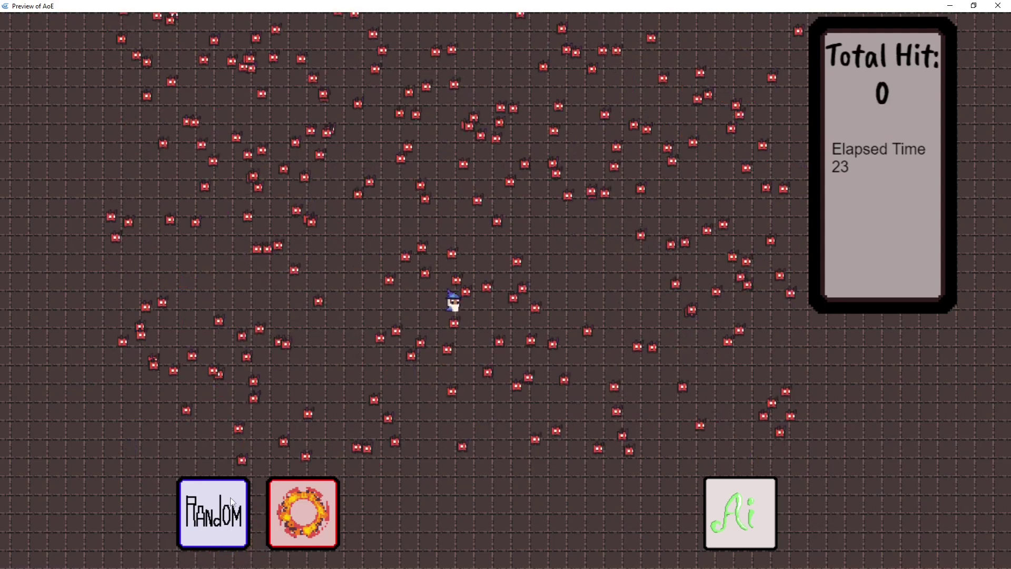
{"action": "left_click", "coordinate": [222, 526]}
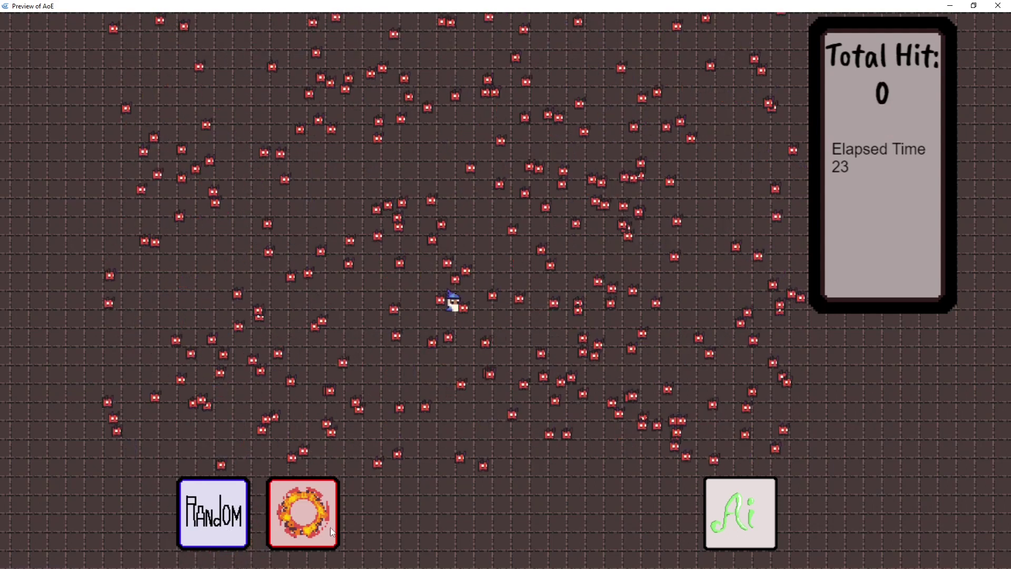
{"action": "mouse_move", "coordinate": [757, 511]}
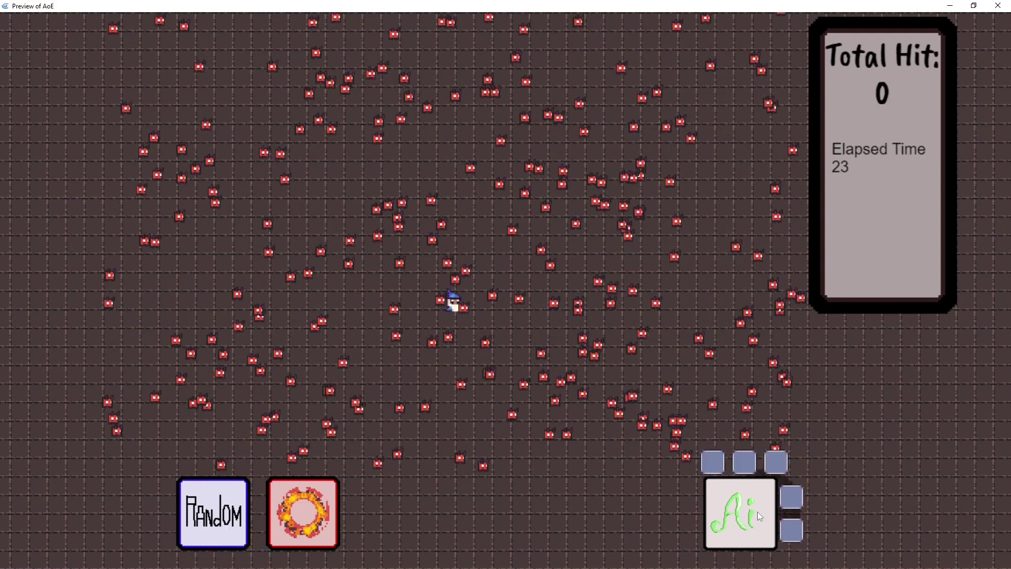
{"action": "left_click", "coordinate": [714, 464]}
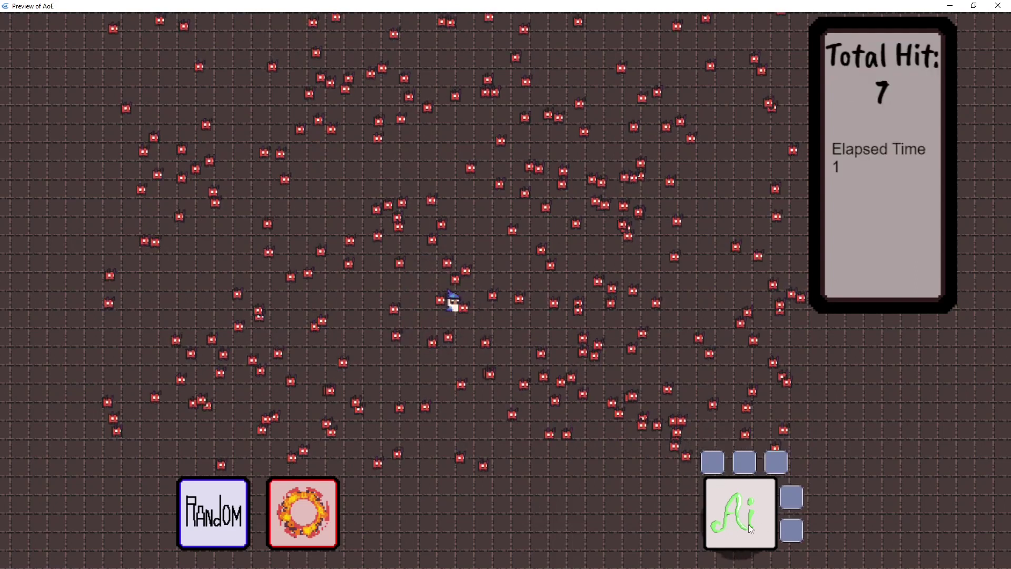
{"action": "mouse_move", "coordinate": [776, 468]}
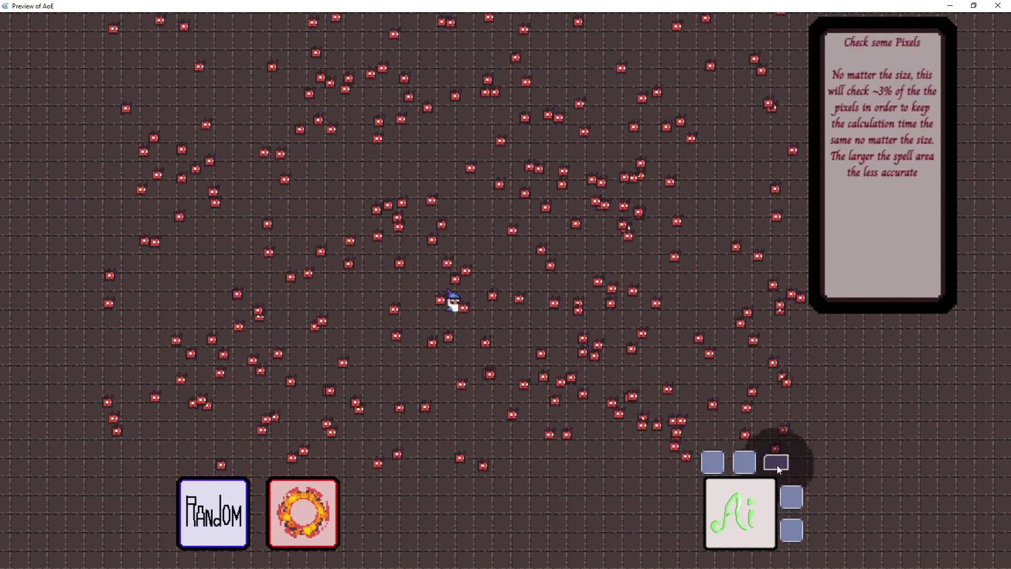
{"action": "left_click", "coordinate": [776, 466]}
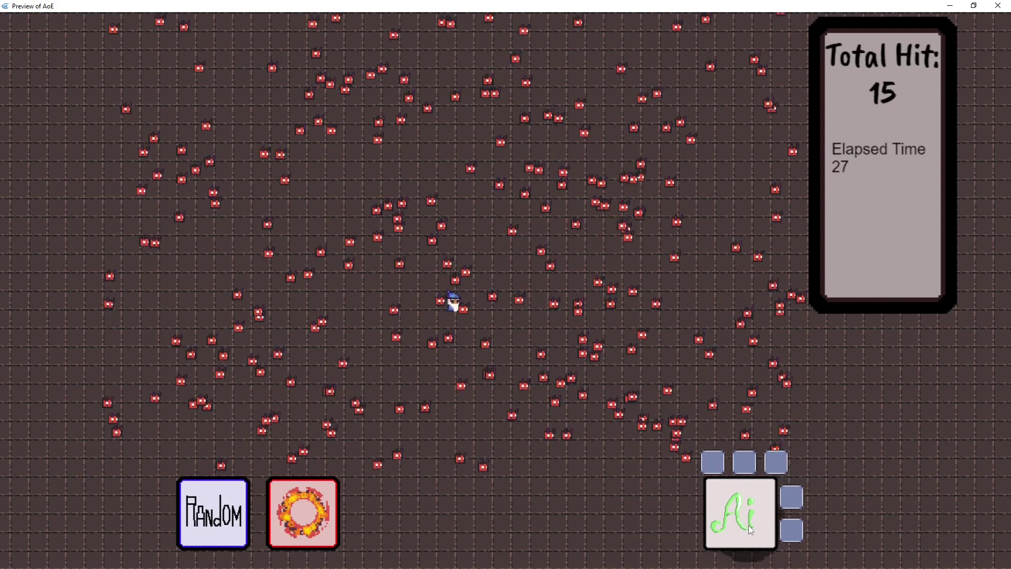
{"action": "left_click", "coordinate": [791, 497]}
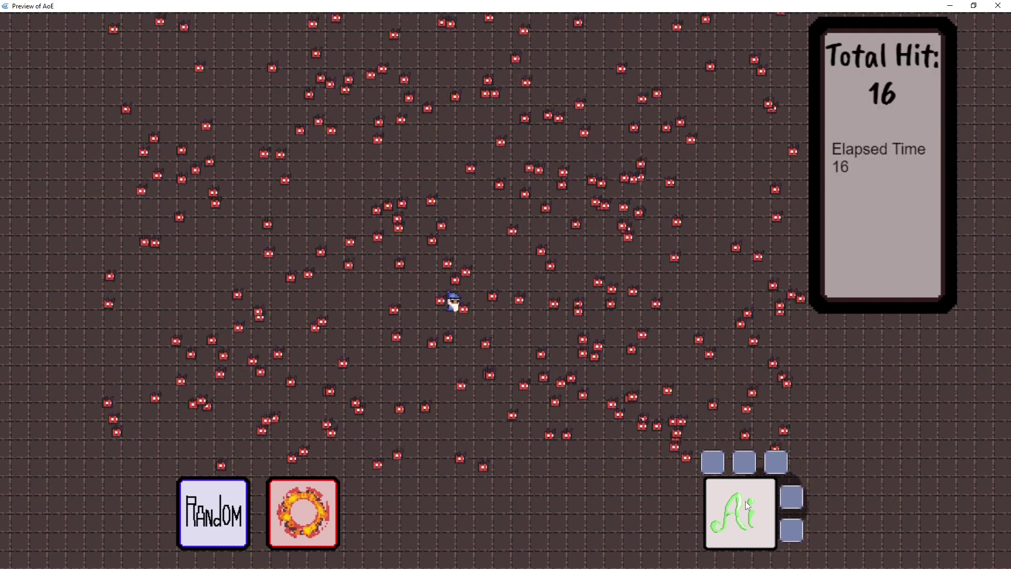
{"action": "left_click", "coordinate": [796, 531]}
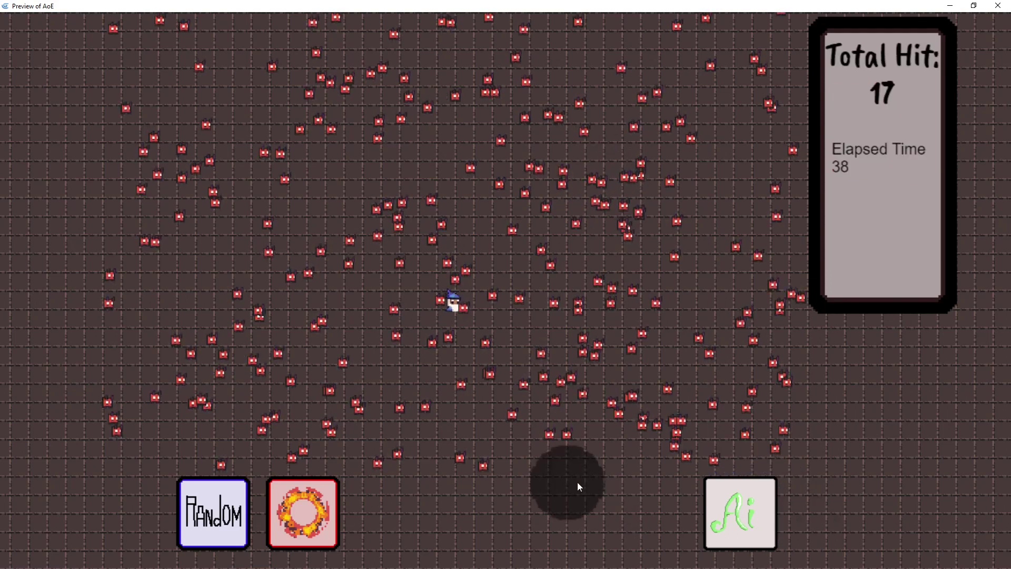
{"action": "left_click", "coordinate": [305, 526]}
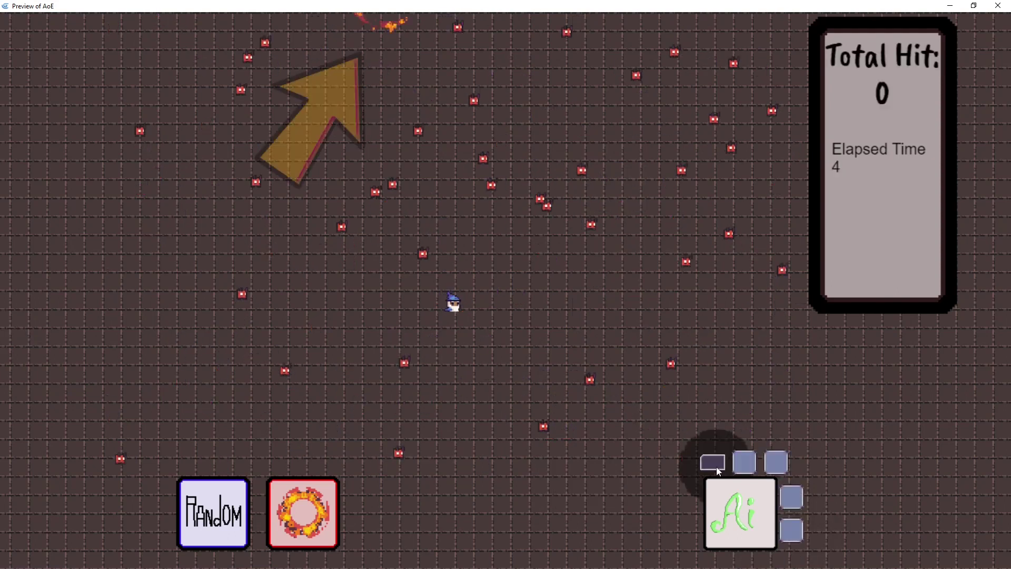
- Fire the remaining sparse-round blasts, show totals 19, DQ, 37, 34, 31, and start the medium round
{"action": "left_click", "coordinate": [717, 470]}
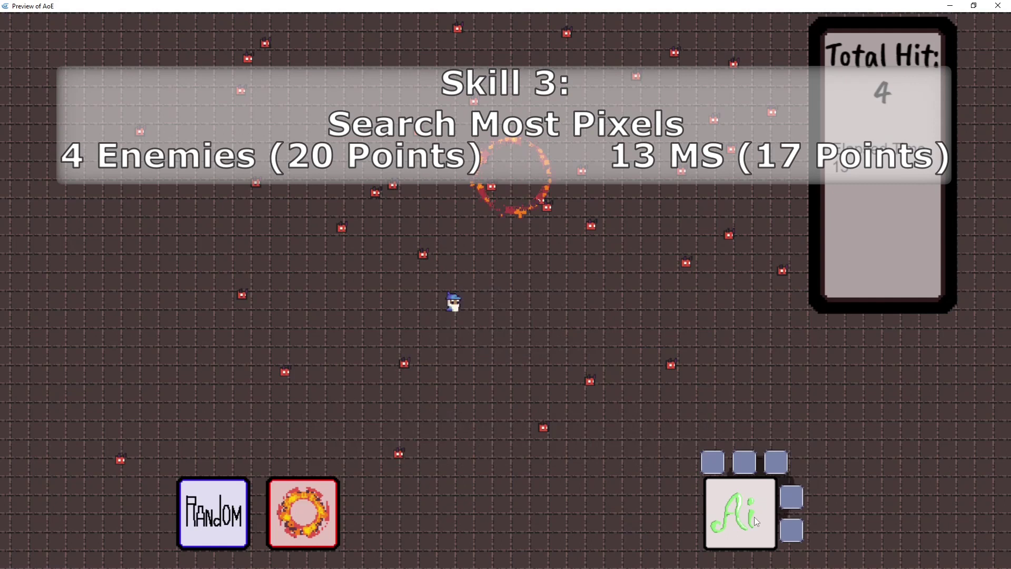
{"action": "left_click", "coordinate": [790, 497]}
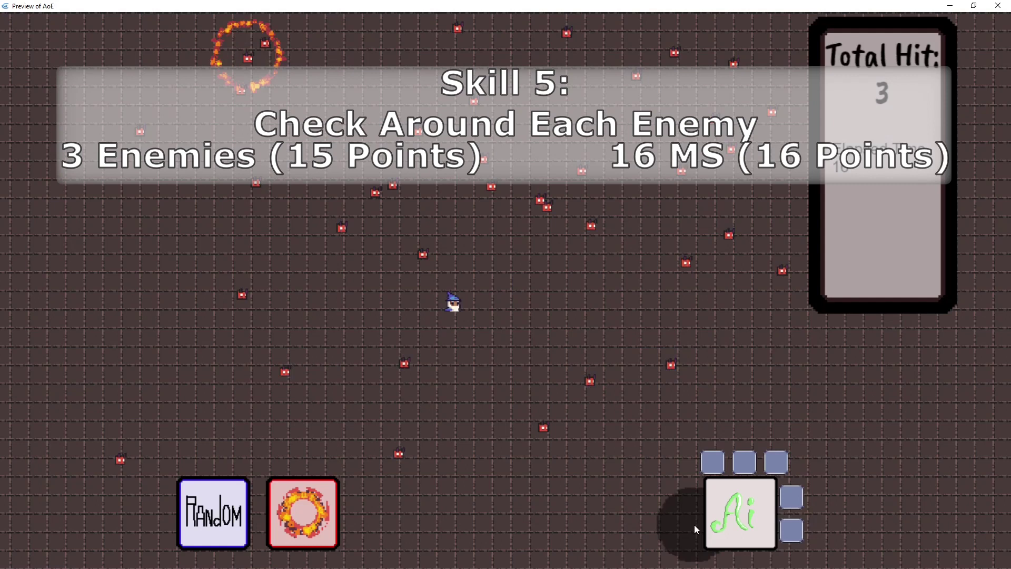
{"action": "left_click", "coordinate": [306, 530]}
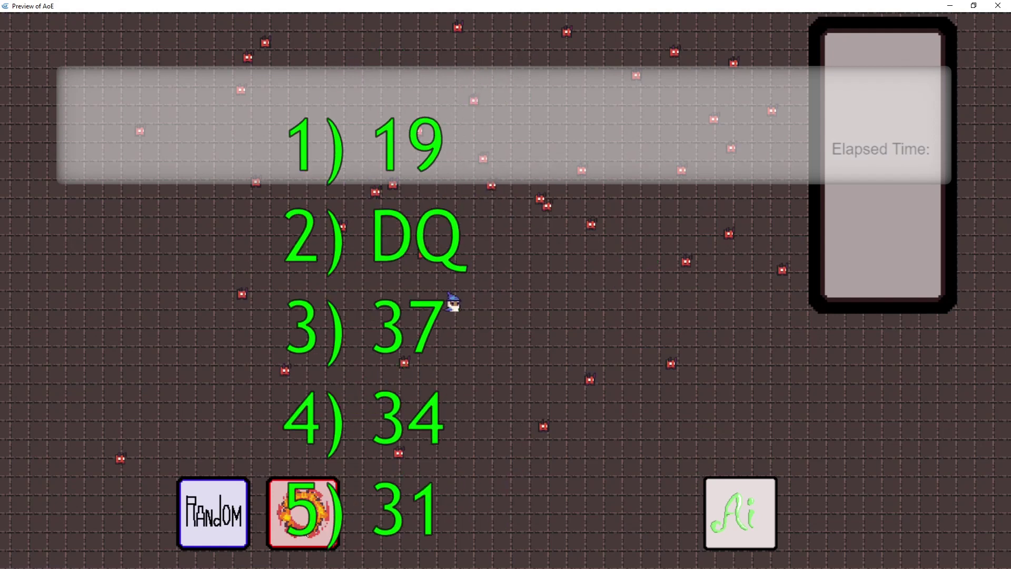
{"action": "left_click", "coordinate": [304, 526]}
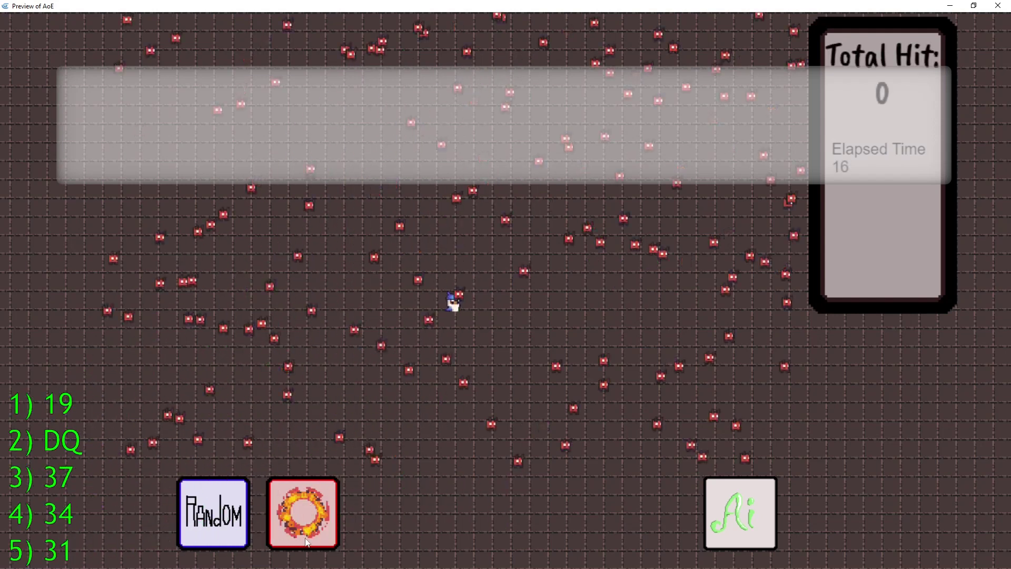
- Fire Random Location, Search Most Pixels, Check Each Enemy and Check Around Each Enemy blasts on the medium arena
{"action": "left_click", "coordinate": [717, 495]}
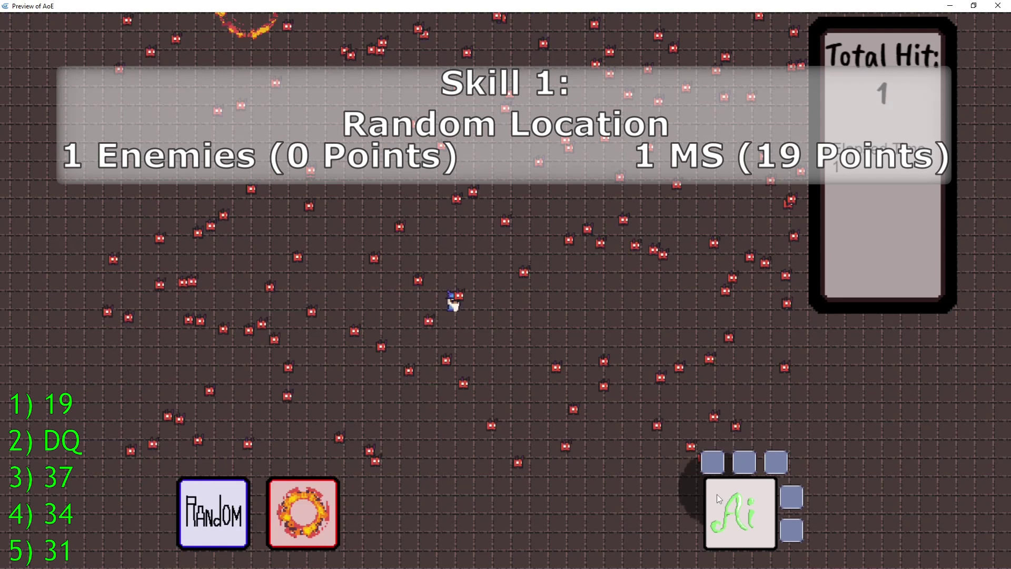
{"action": "left_click", "coordinate": [306, 542]}
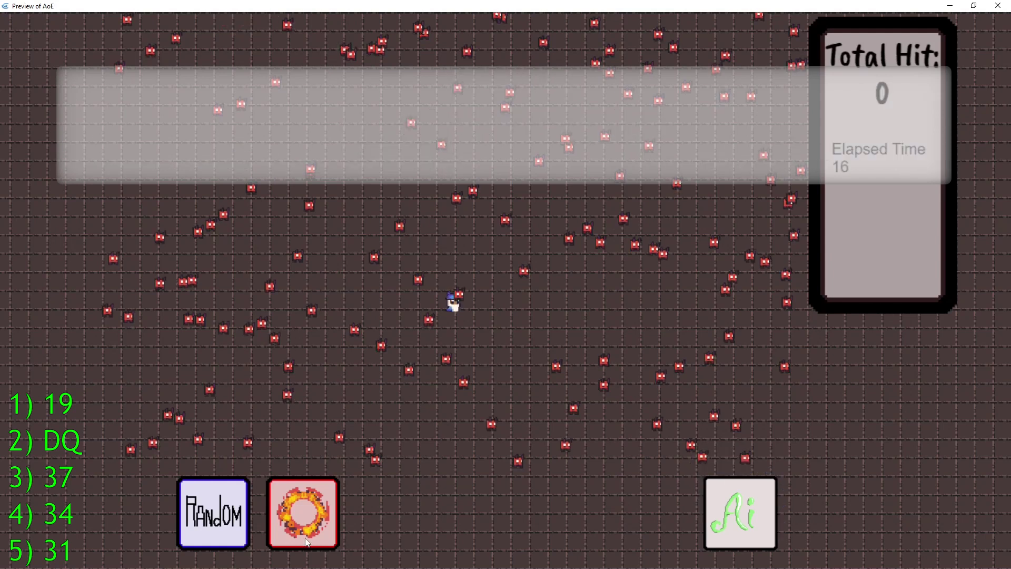
{"action": "left_click", "coordinate": [762, 497]}
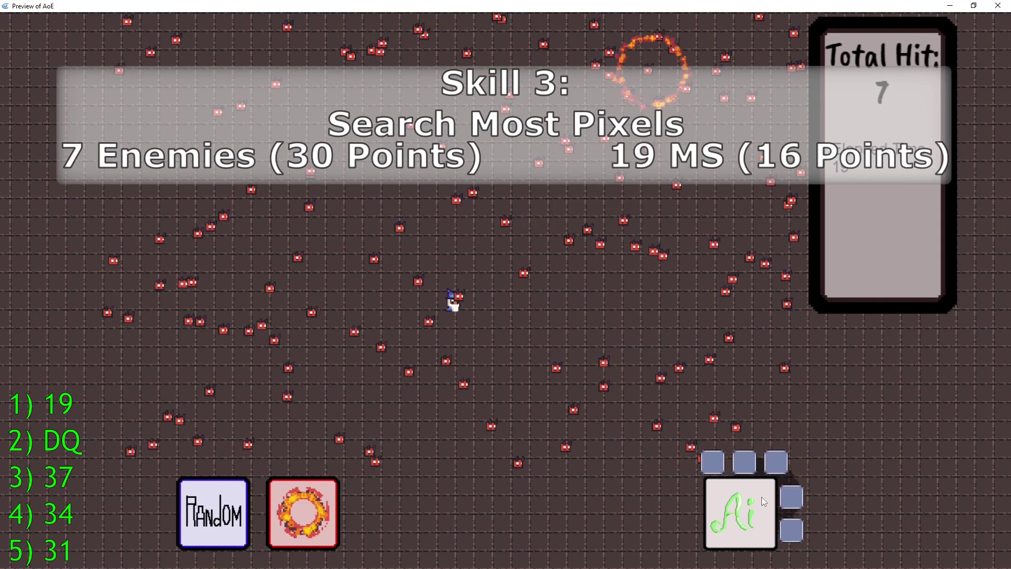
{"action": "left_click", "coordinate": [746, 512]}
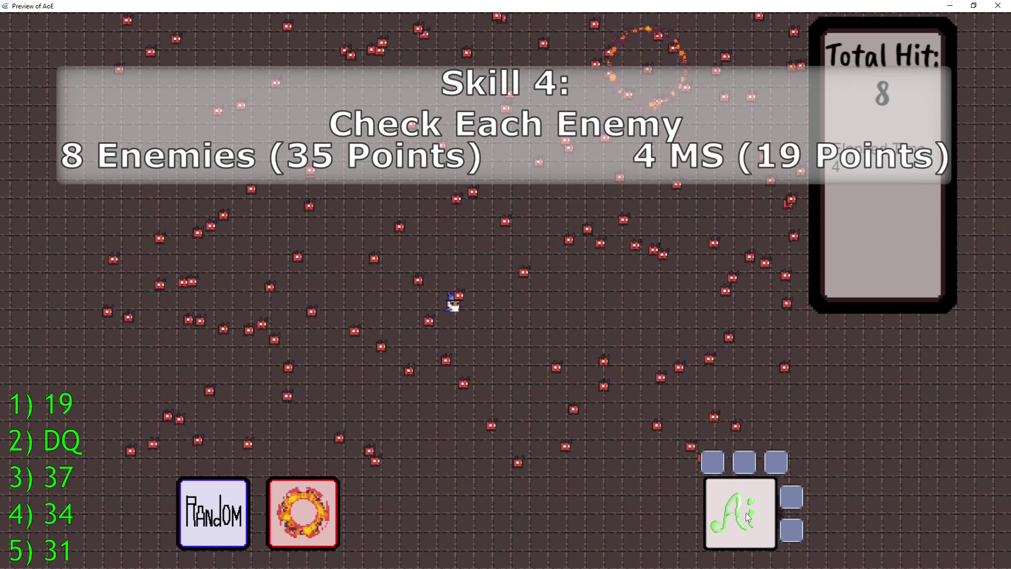
{"action": "left_click", "coordinate": [814, 526]}
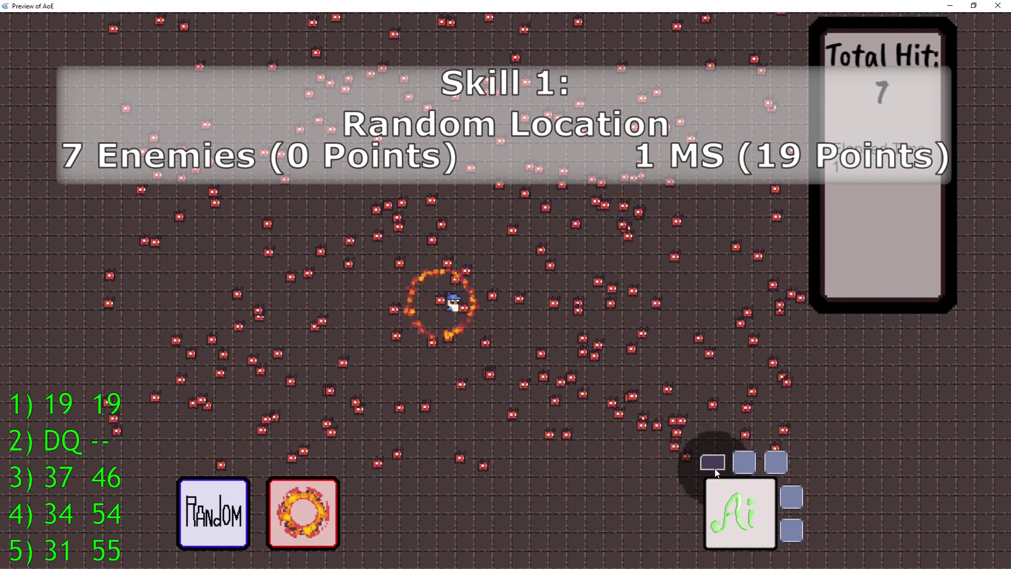
- Fire Search Most Pixels, Check Each Enemy (45 points) and Check Around Each Enemy (50 points) on the dense arena, then tally
{"action": "left_click", "coordinate": [311, 529]}
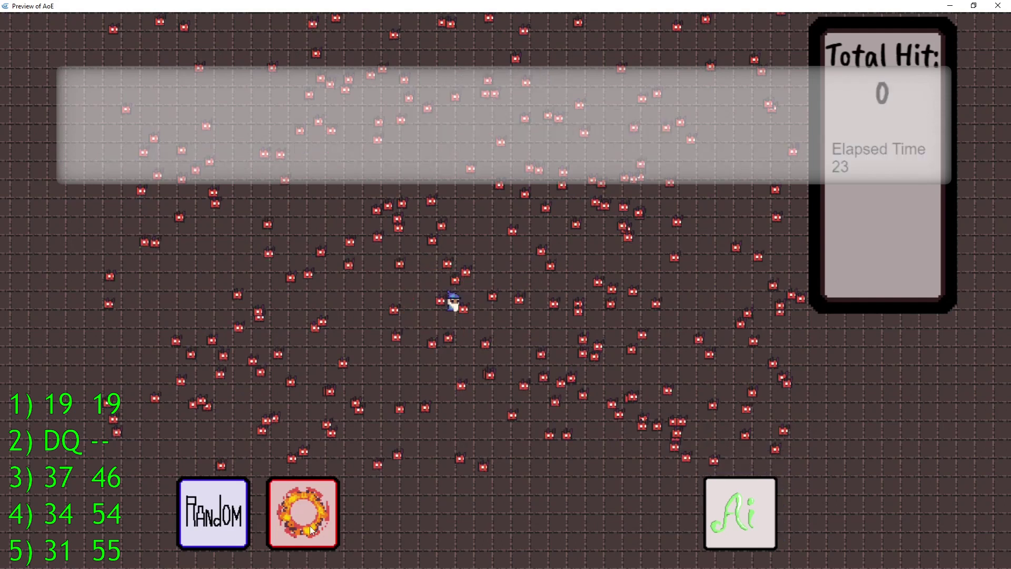
{"action": "left_click", "coordinate": [753, 511]}
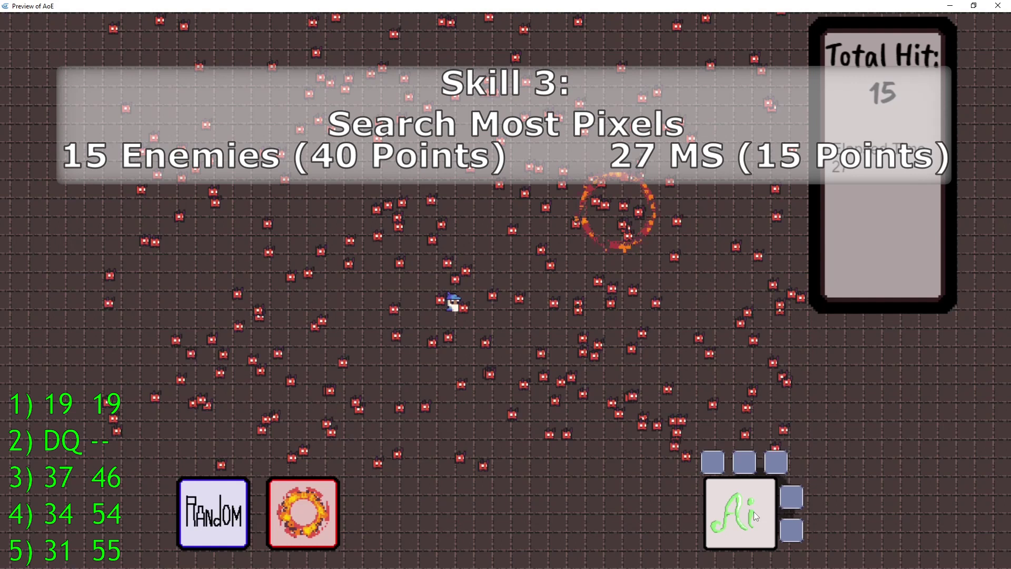
{"action": "left_click", "coordinate": [785, 501]}
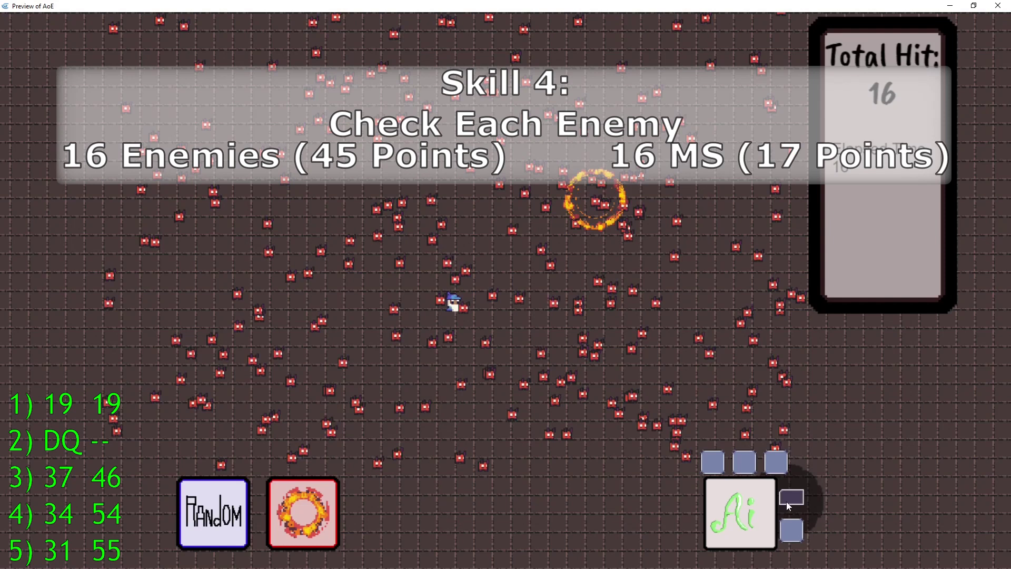
{"action": "left_click", "coordinate": [794, 532]}
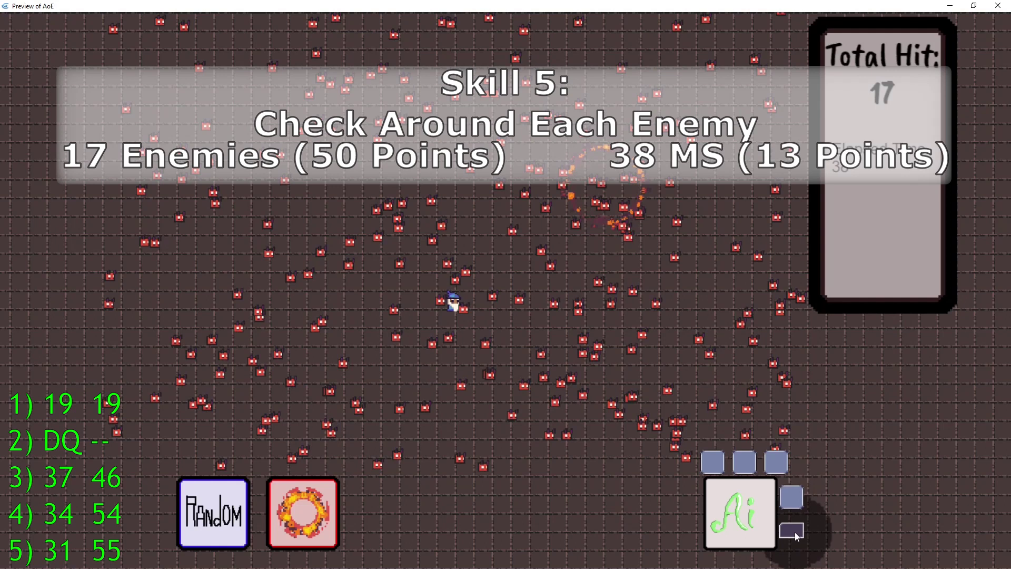
{"action": "left_click", "coordinate": [795, 532]}
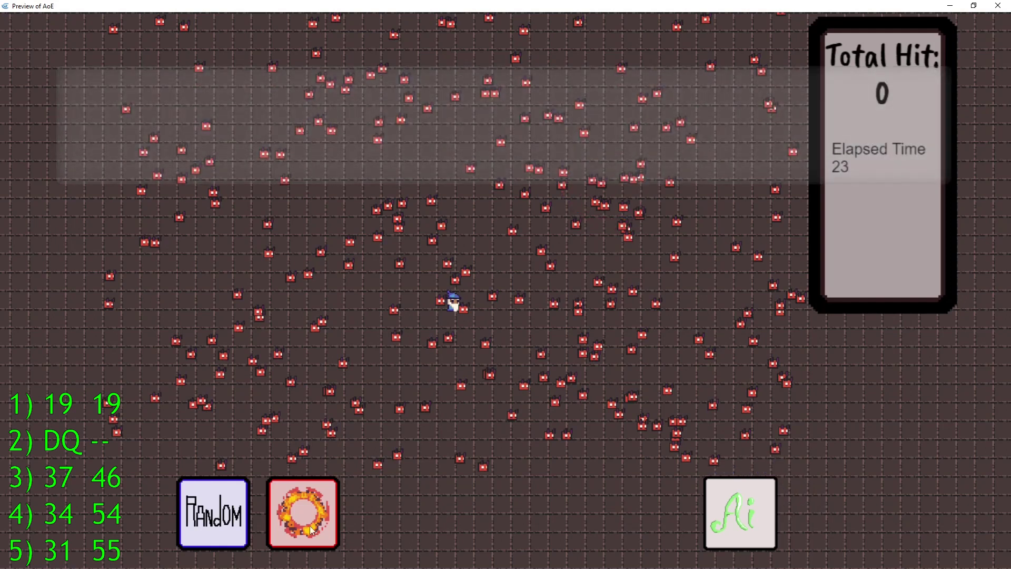